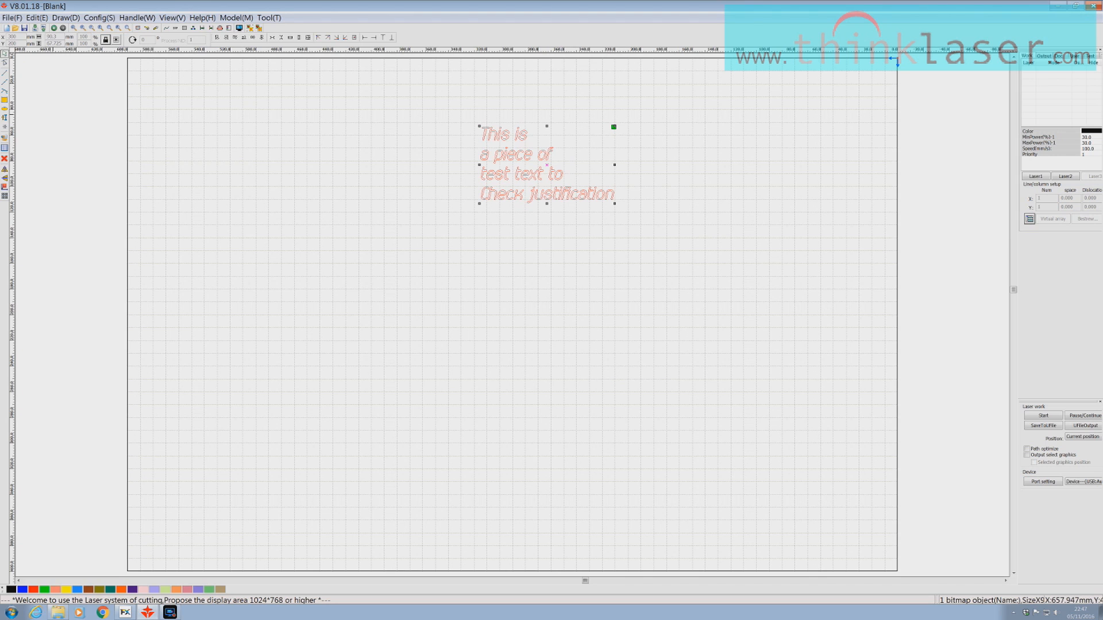
Step: Mirror the text block horizontally and vertically, flipping it back to its original orientation each time
left_click(5, 170)
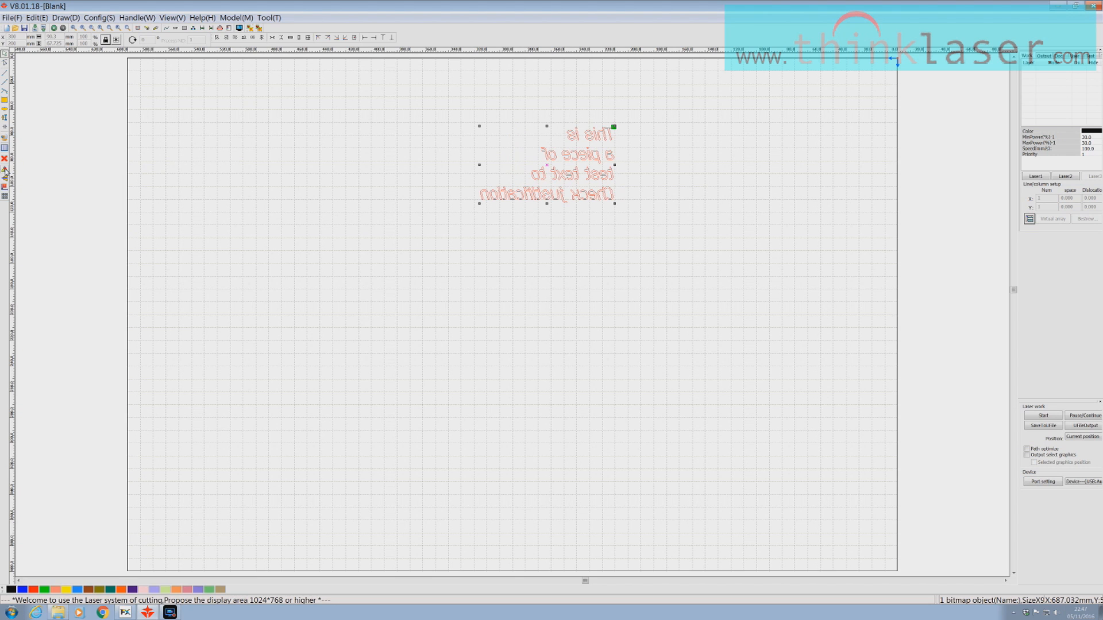
left_click(5, 170)
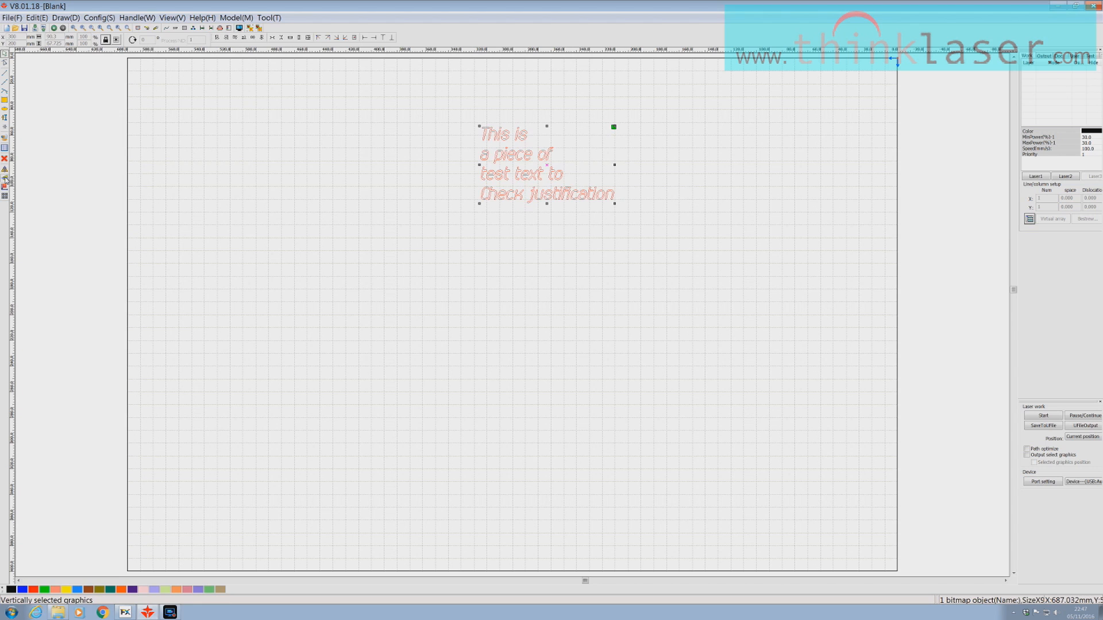
left_click(5, 178)
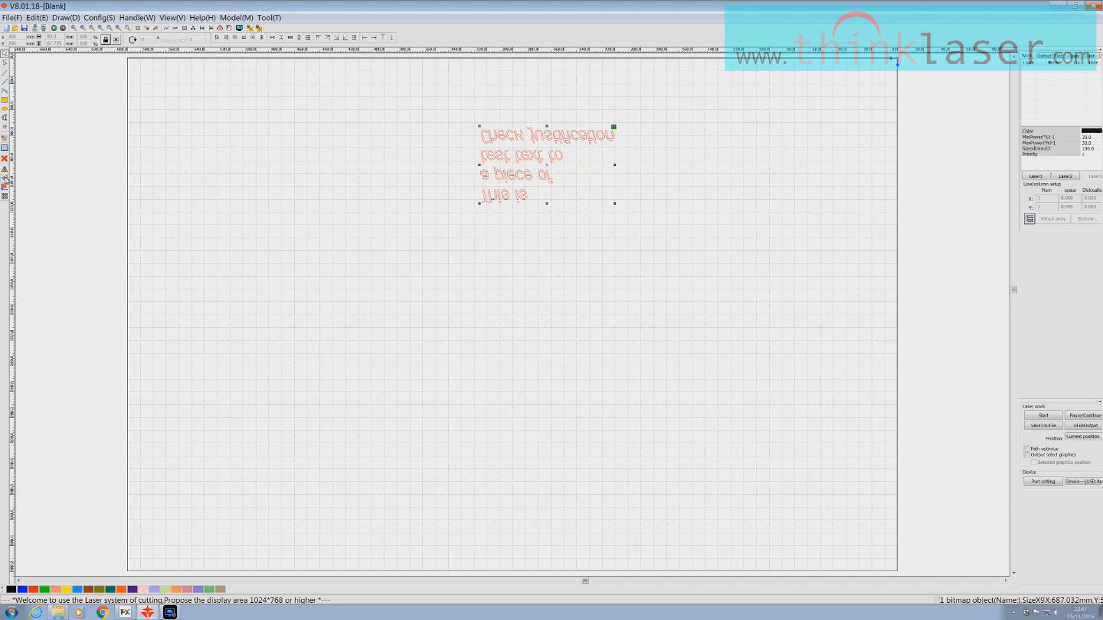
left_click(5, 179)
Step: Set the text block's position reference to its top-right corner and centre the text on the page
left_click(5, 187)
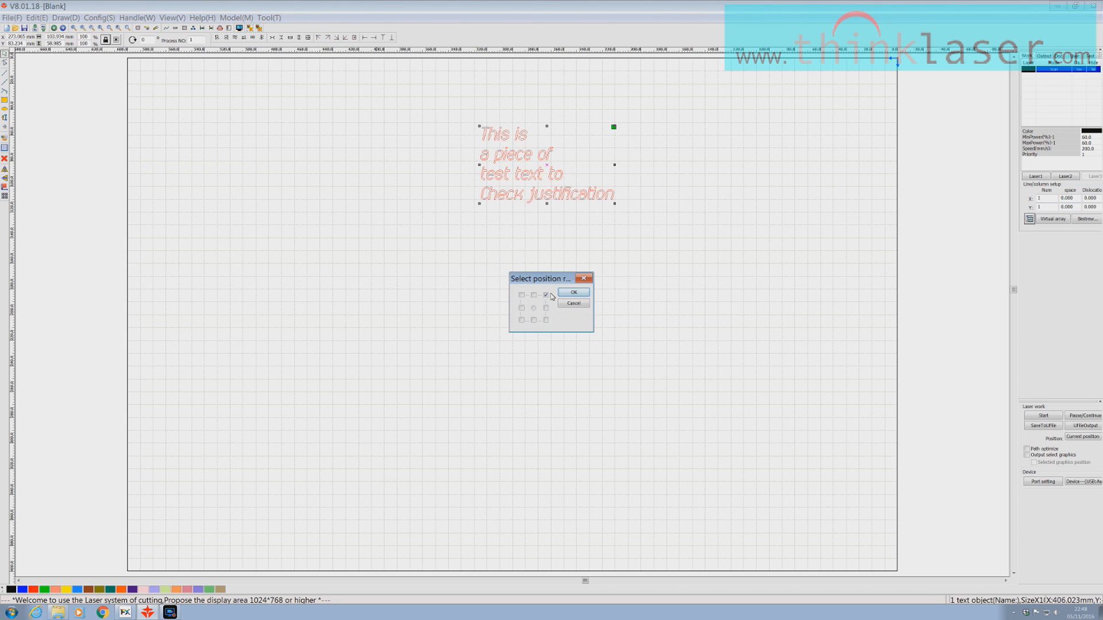
left_click(574, 293)
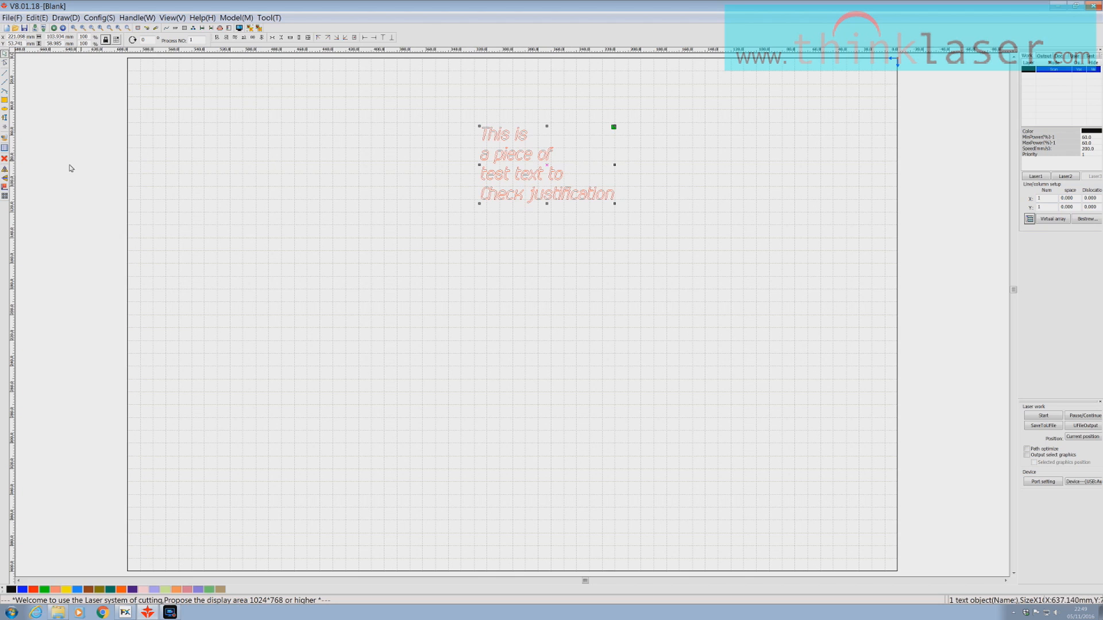
left_click(4, 187)
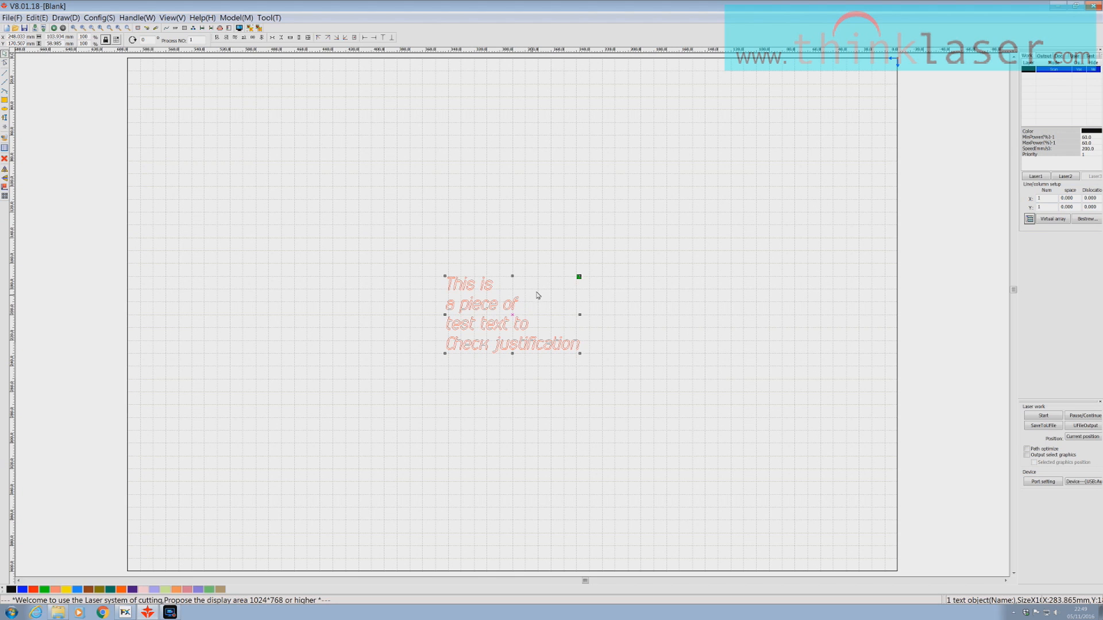
left_click(116, 39)
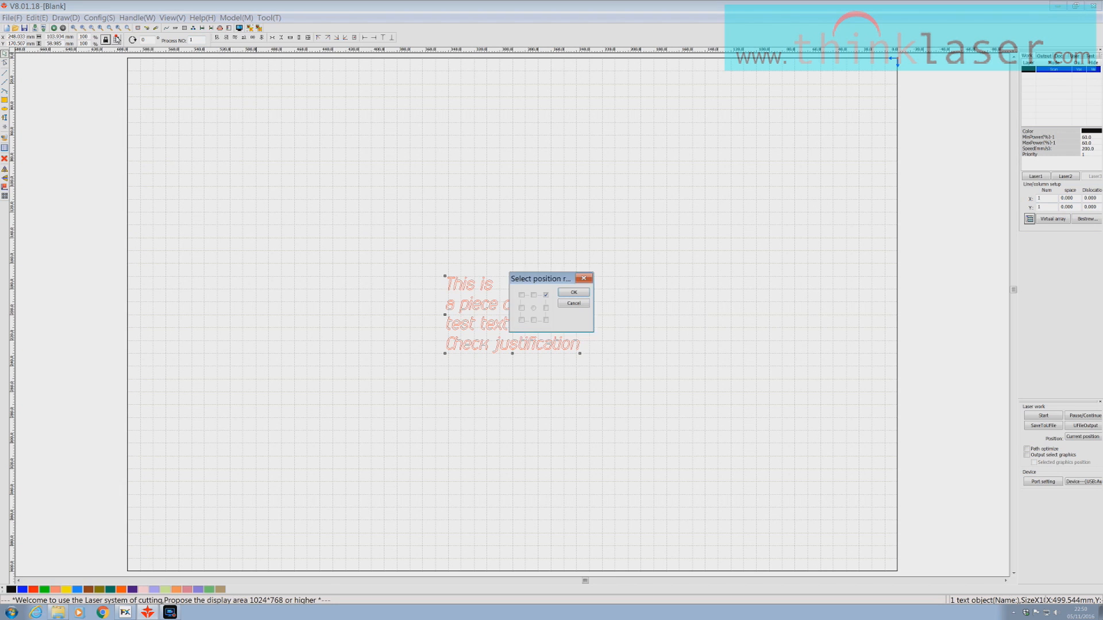
left_click(573, 293)
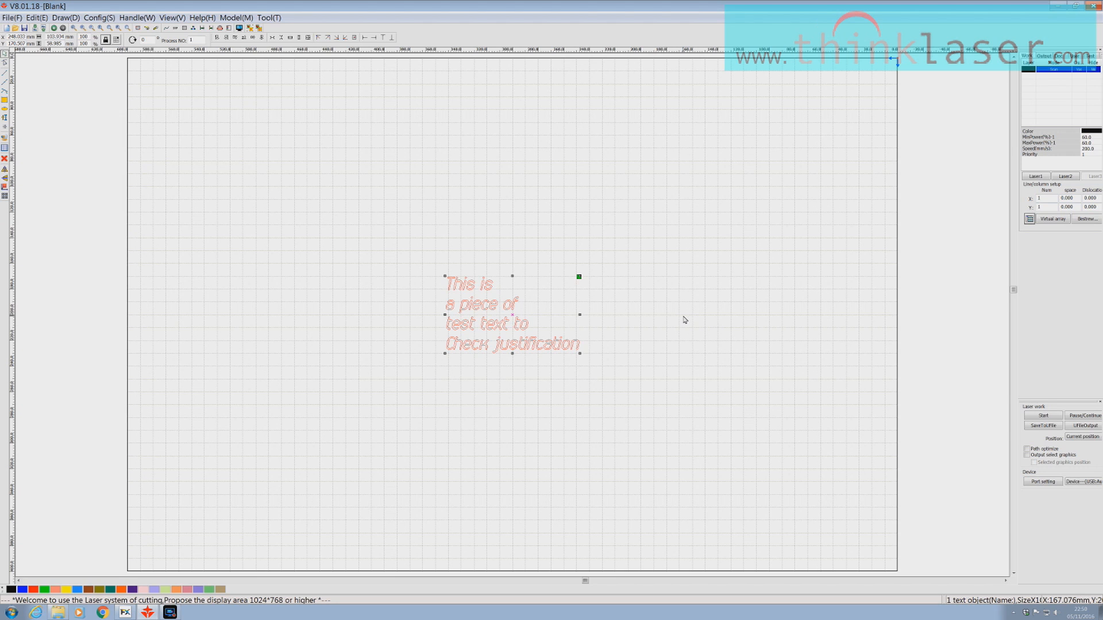
Step: Delete the text block and draw a circle about 35 mm in diameter in the upper-left area of the page
key("Delete")
left_click(4, 109)
mouse_move(254, 187)
left_mouse_down()
mouse_move(209, 143)
mouse_move(287, 212)
left_mouse_up()
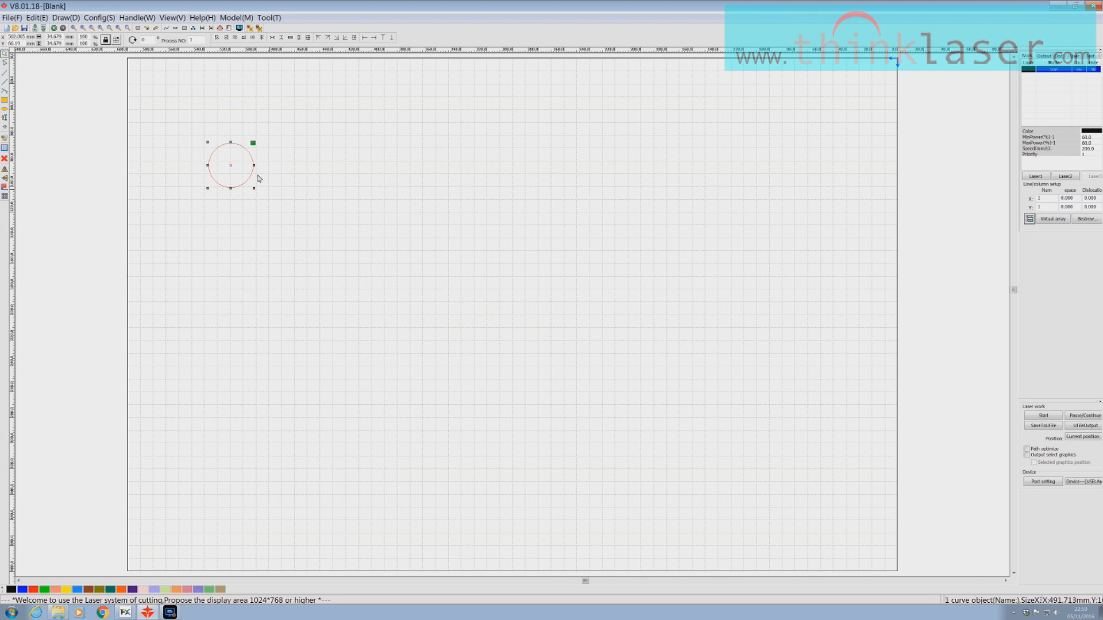
Step: Resize the circle to 20 mm, keeping its proportions locked
double_click(58, 37)
type("20")
key("Return")
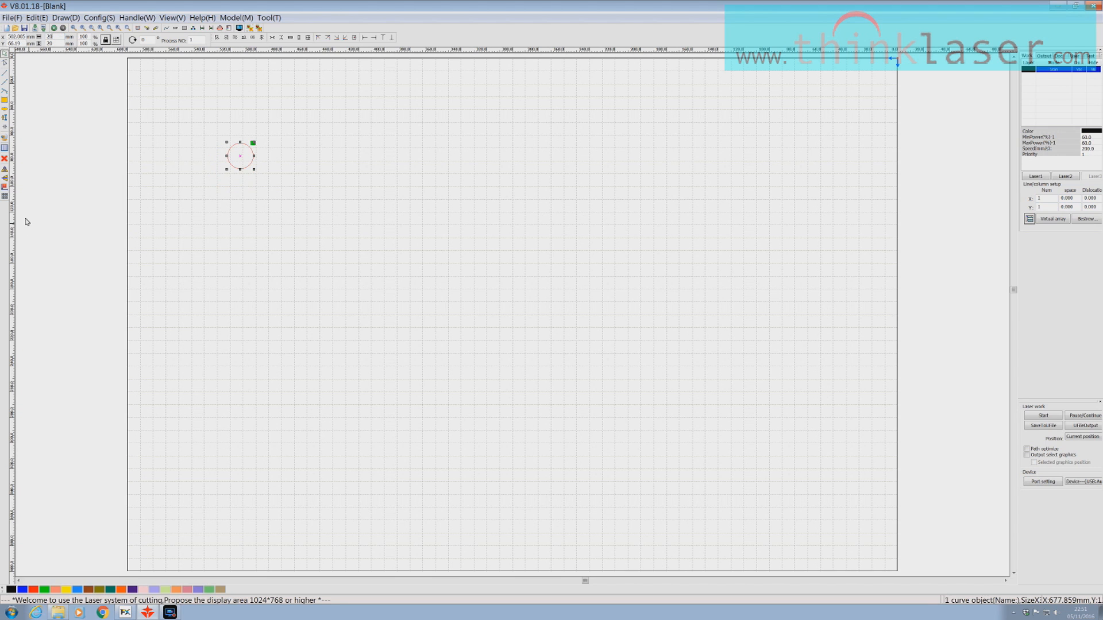
Step: Array-copy the circle into 10 columns and 5 rows with X spacing 30 mm and Y spacing 10 mm
left_click(6, 196)
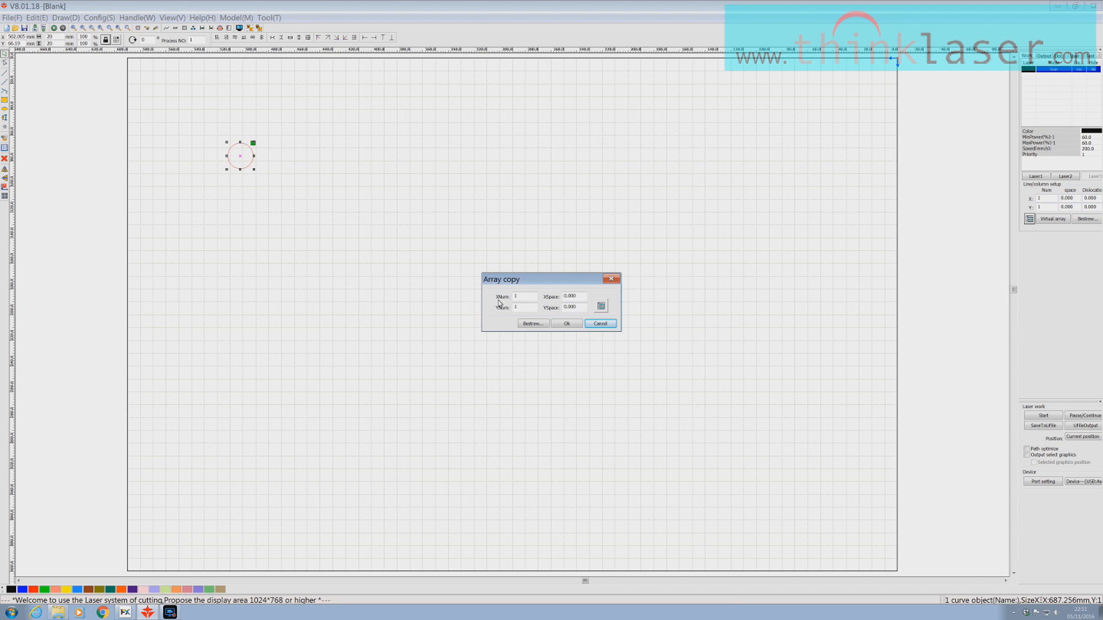
double_click(528, 296)
double_click(577, 296)
type("30")
double_click(528, 308)
double_click(581, 307)
type("1")
left_click(601, 306)
left_click(566, 325)
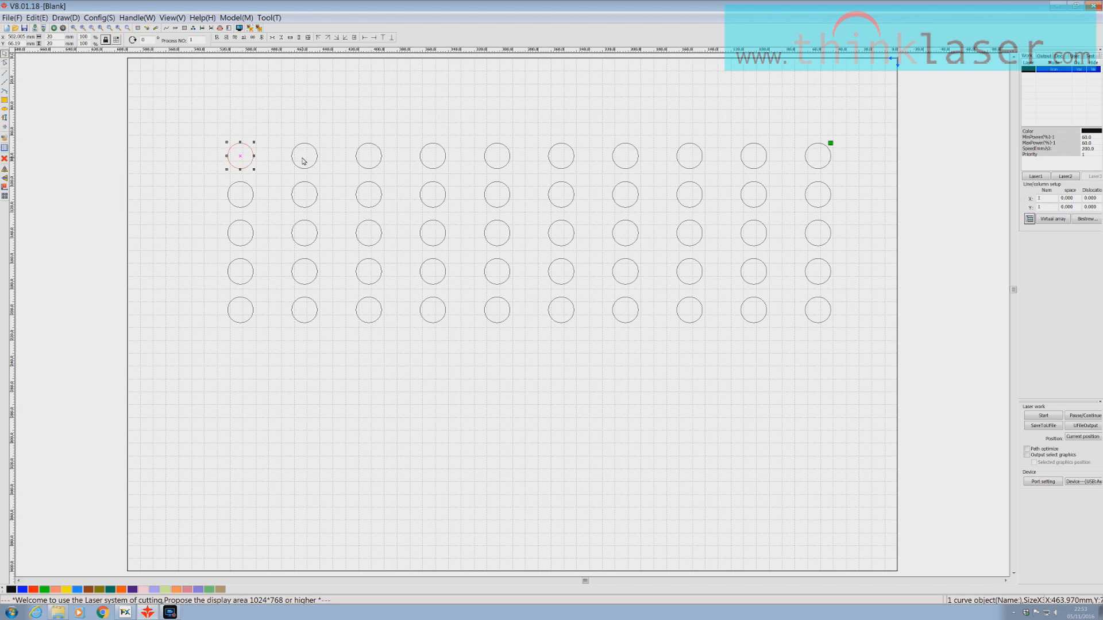
Step: Select all circles of the array and move them to X 10 mm, Y 10 mm
key("ctrl+a")
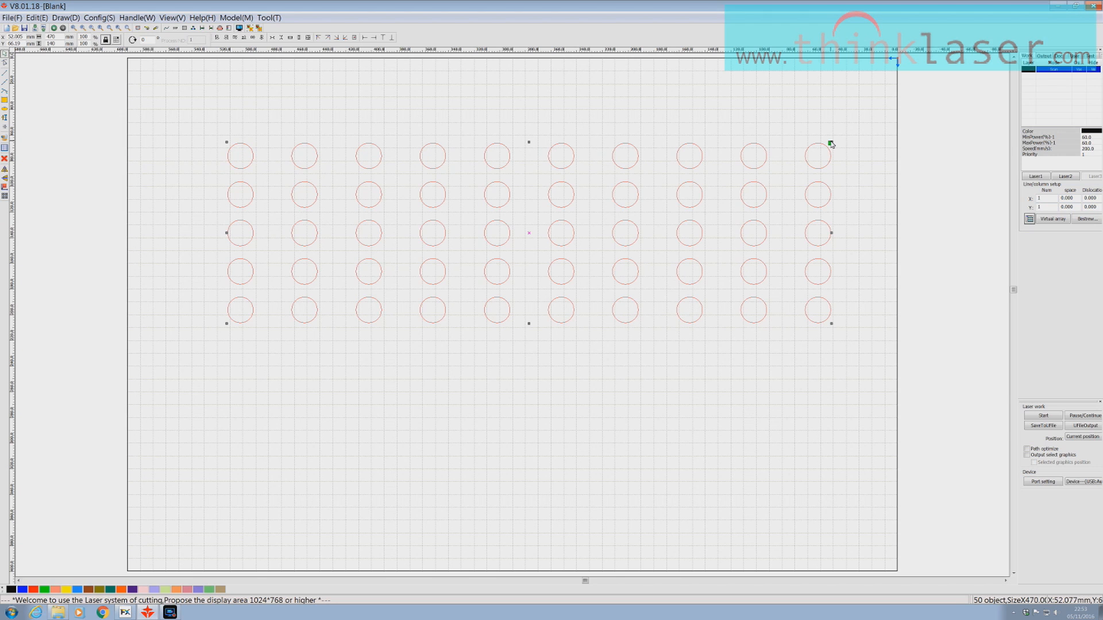
left_click(832, 144)
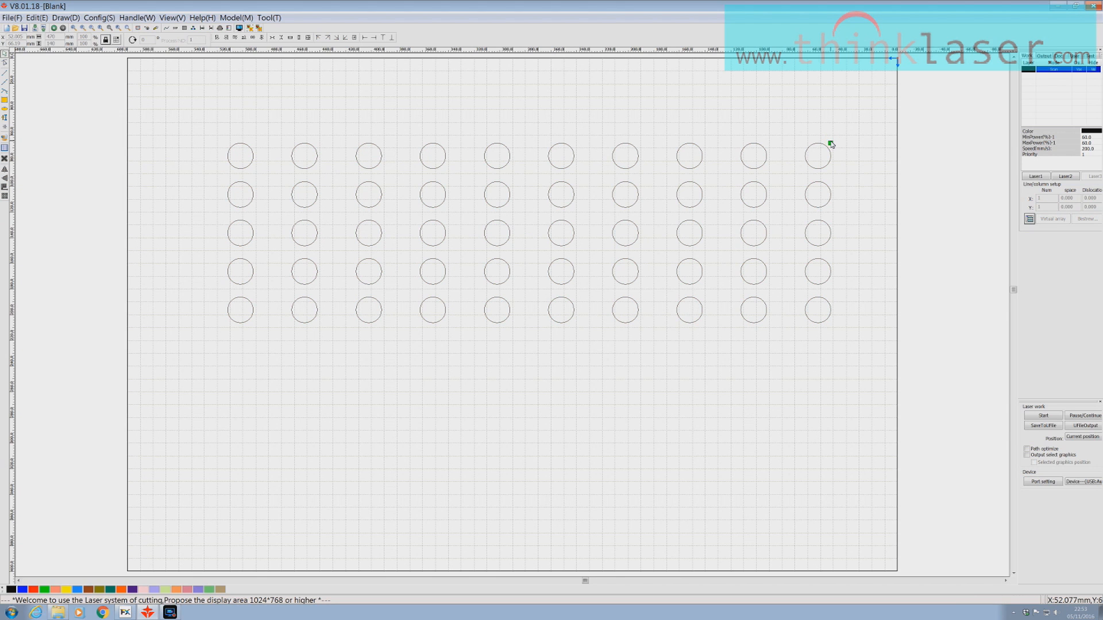
key("ctrl+a")
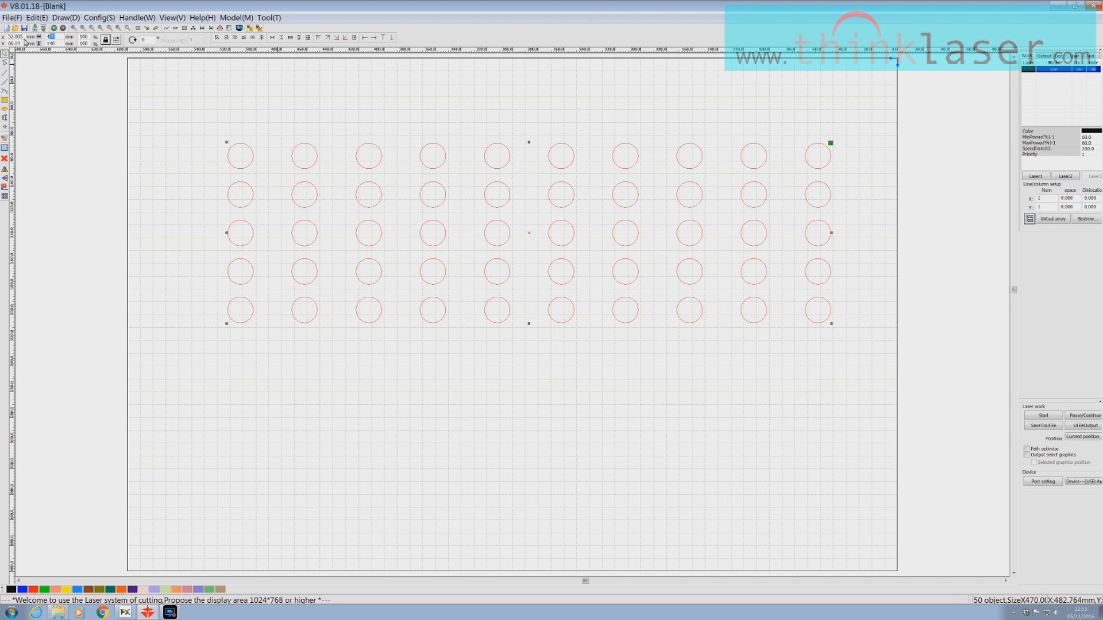
double_click(21, 37)
type("10")
key("Tab")
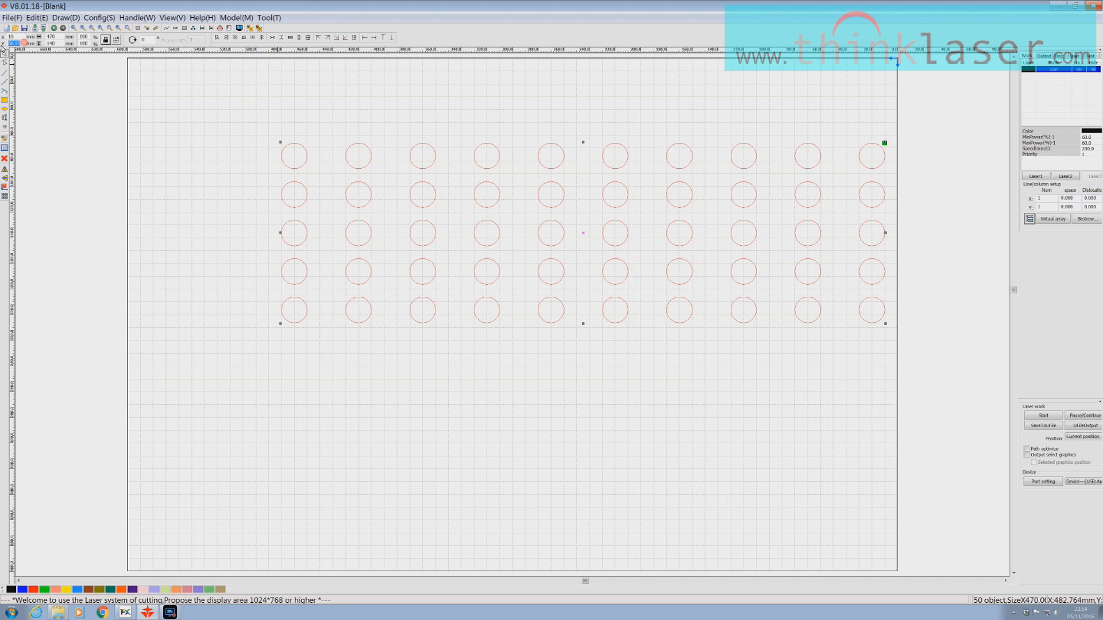
type("10")
key("Return")
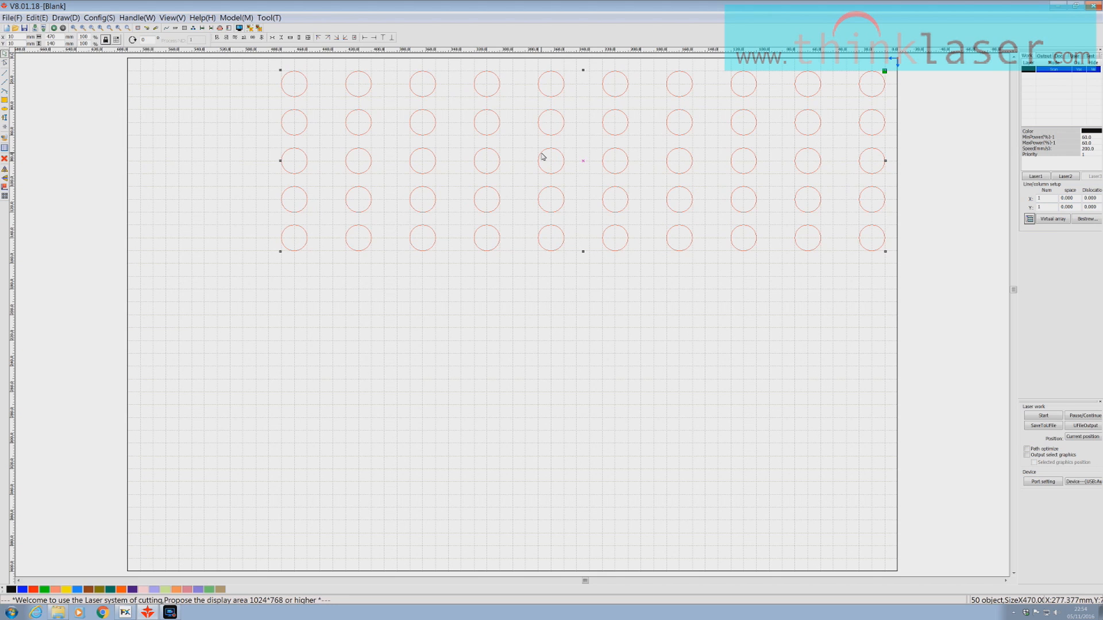
Step: Window-select the first two circles of the top row and then the whole circle array
left_click_drag(275, 64, 377, 104)
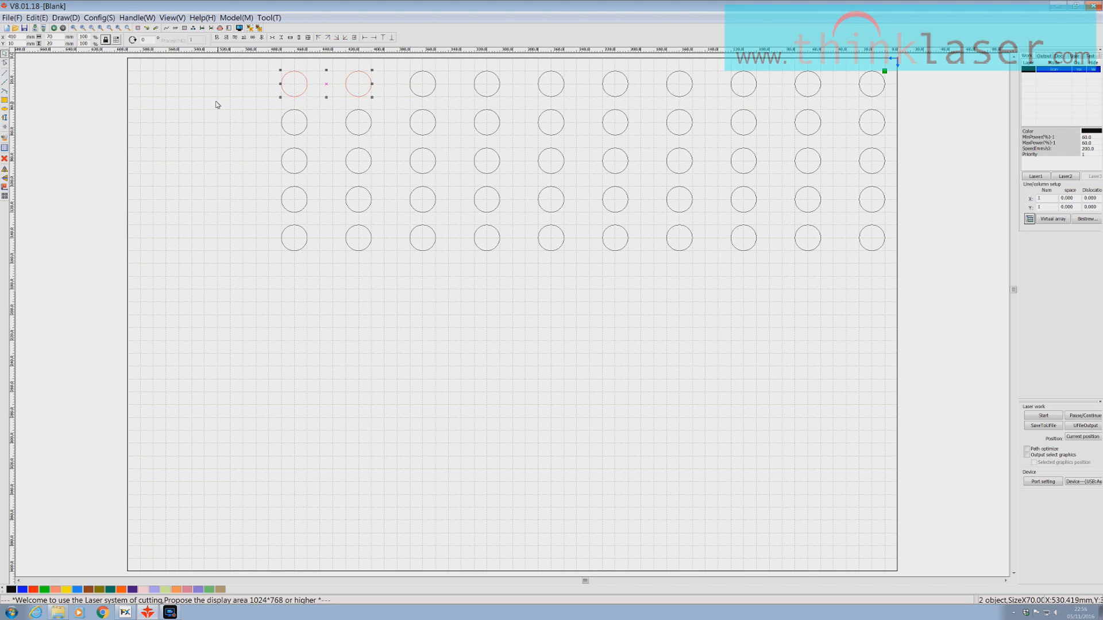
left_click_drag(213, 59, 896, 285)
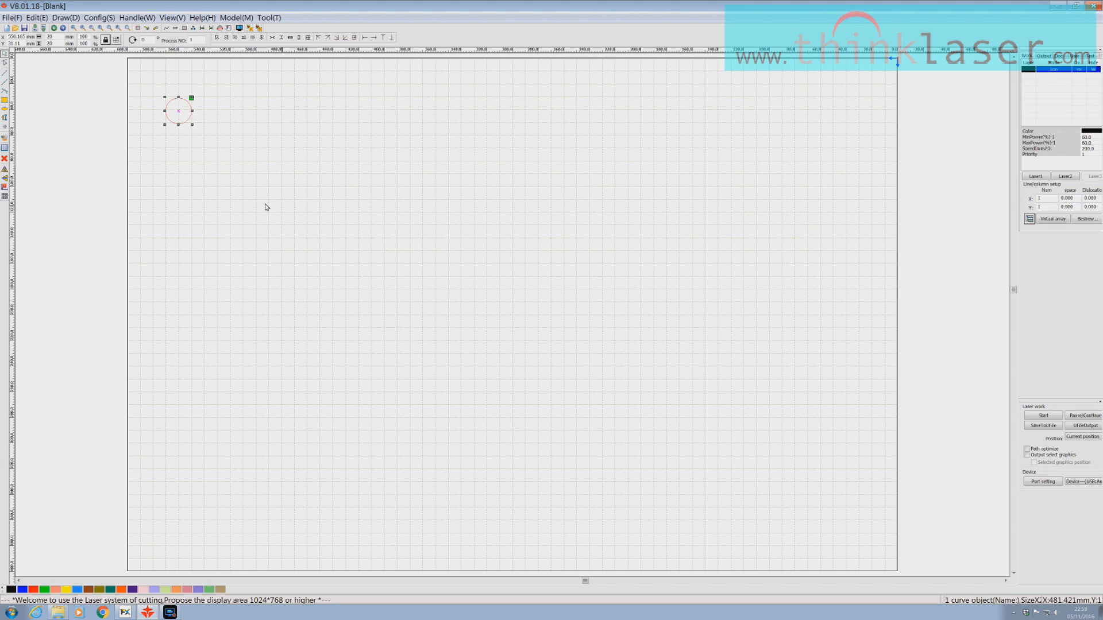
Step: Start an array copy of the single 20 mm circle with an X number of 10 and a Y number of 20
left_click(5, 196)
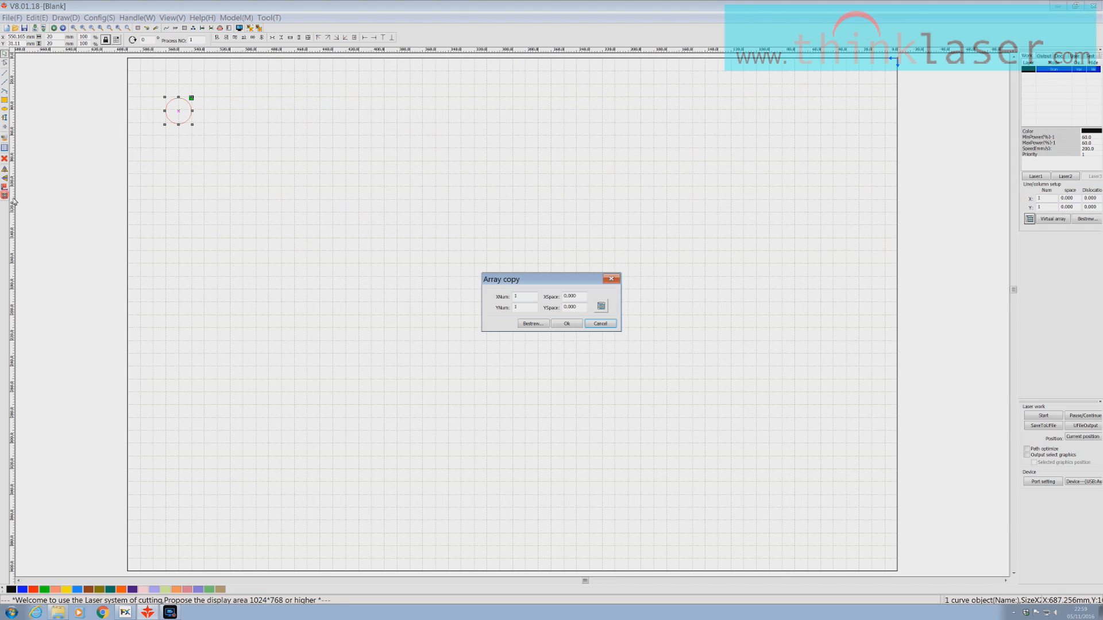
double_click(526, 300)
type("10")
double_click(524, 309)
type("20")
Step: Bestrew the array over an X breadth of 300 mm and a Y breadth of 200 mm
left_click(530, 324)
double_click(566, 294)
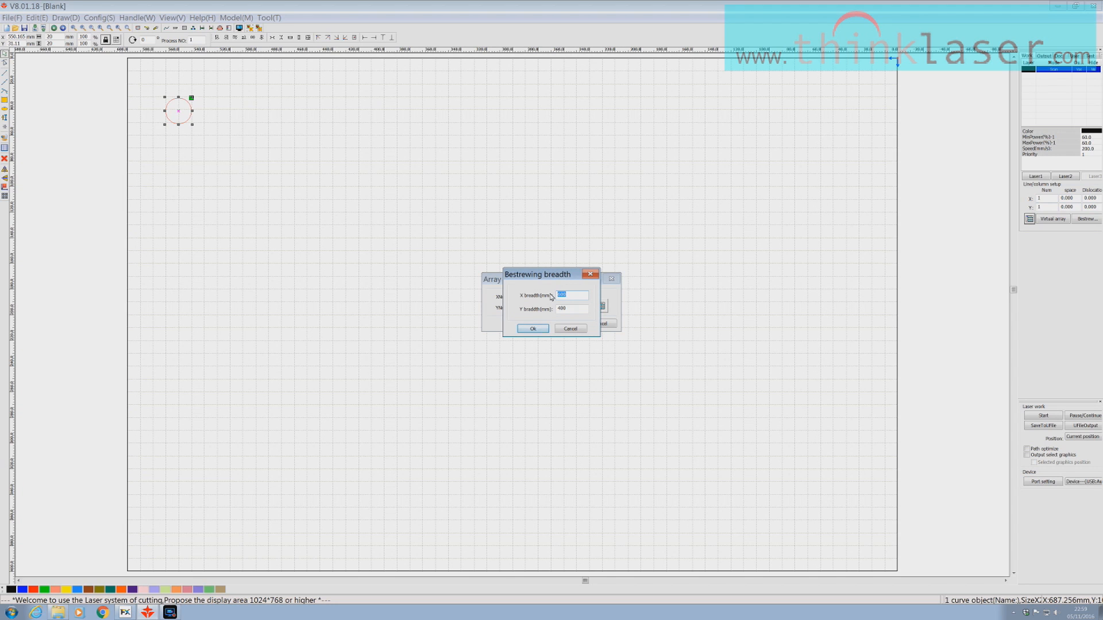
type("300")
double_click(558, 309)
type("2")
left_click_drag(552, 277, 547, 384)
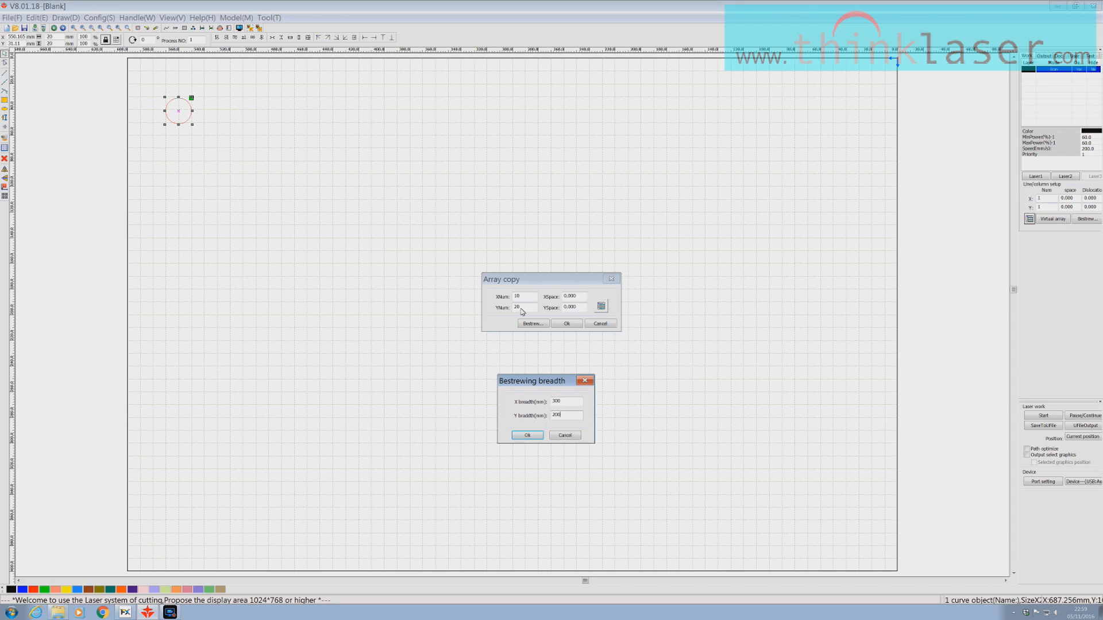
left_click(583, 297)
left_click(527, 435)
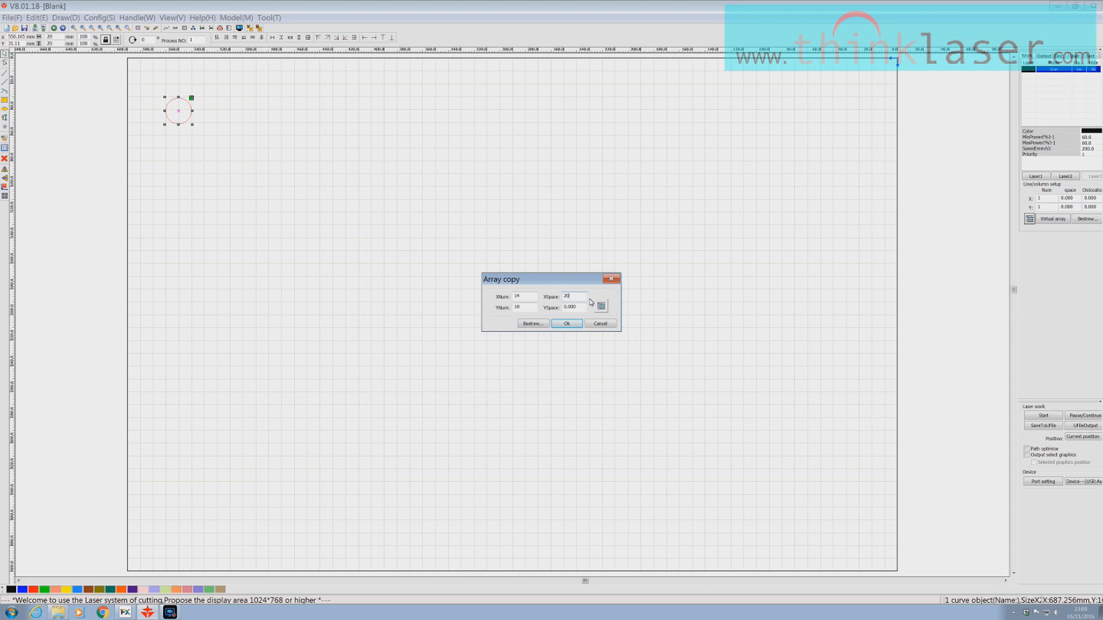
Step: Set the array's X and Y spacing to 20 mm and bestrew the circle across a 300 × 200 mm area
key("Tab")
type("2")
left_click(533, 324)
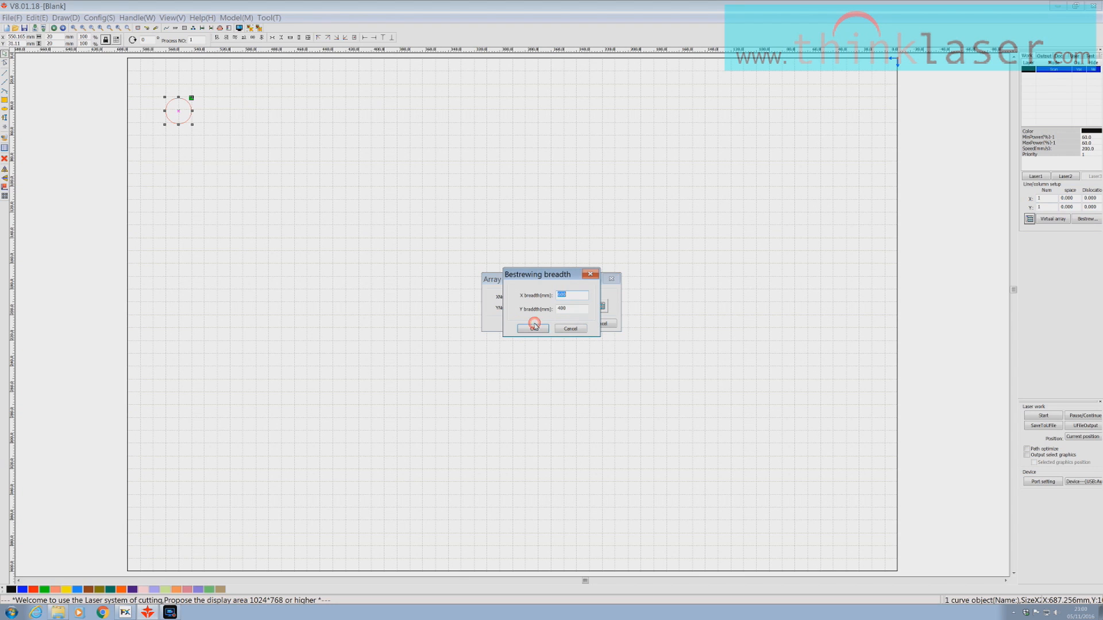
type("3")
left_click_drag(568, 310, 516, 313)
type("2")
left_click(533, 329)
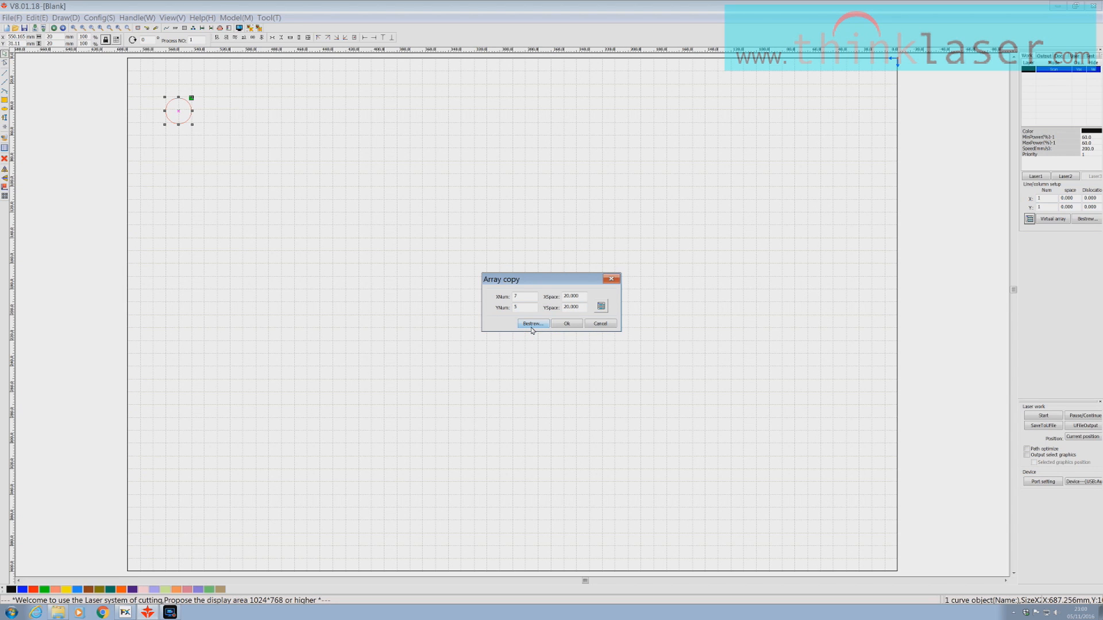
left_click(568, 325)
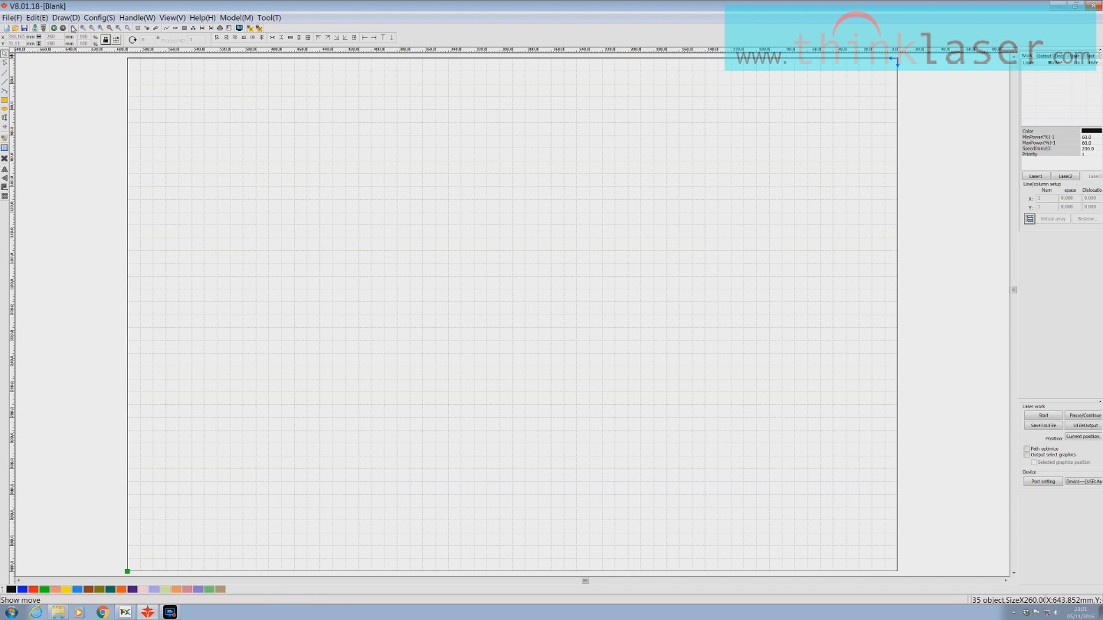
Step: Draw a rectangle in the upper-left area of the empty page
left_click(4, 100)
left_click_drag(226, 127, 328, 224)
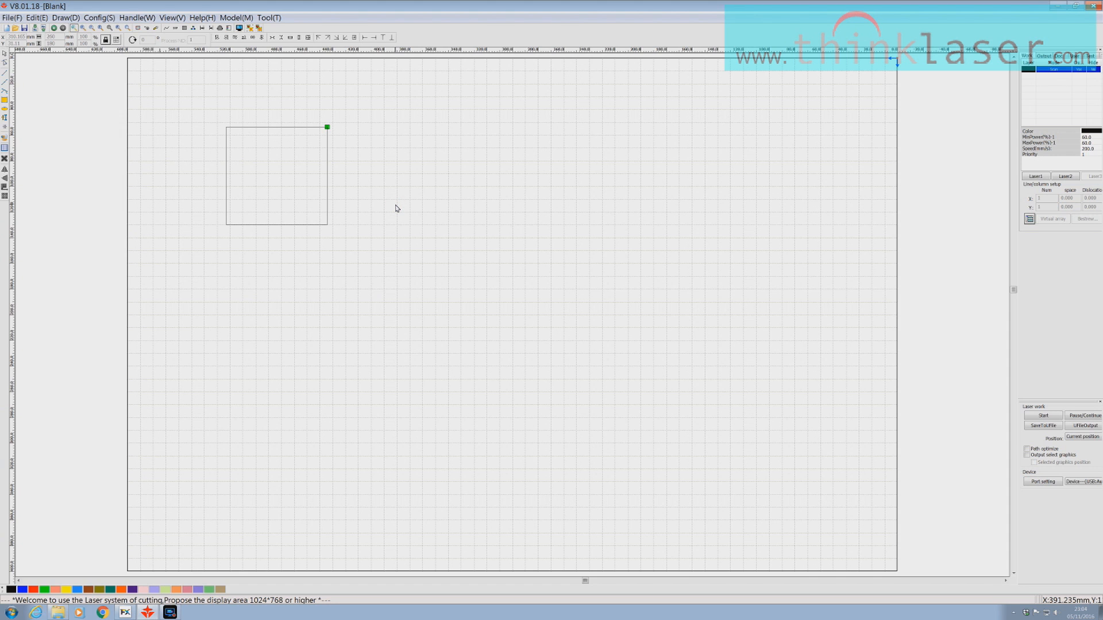
left_click_drag(396, 209, 456, 215)
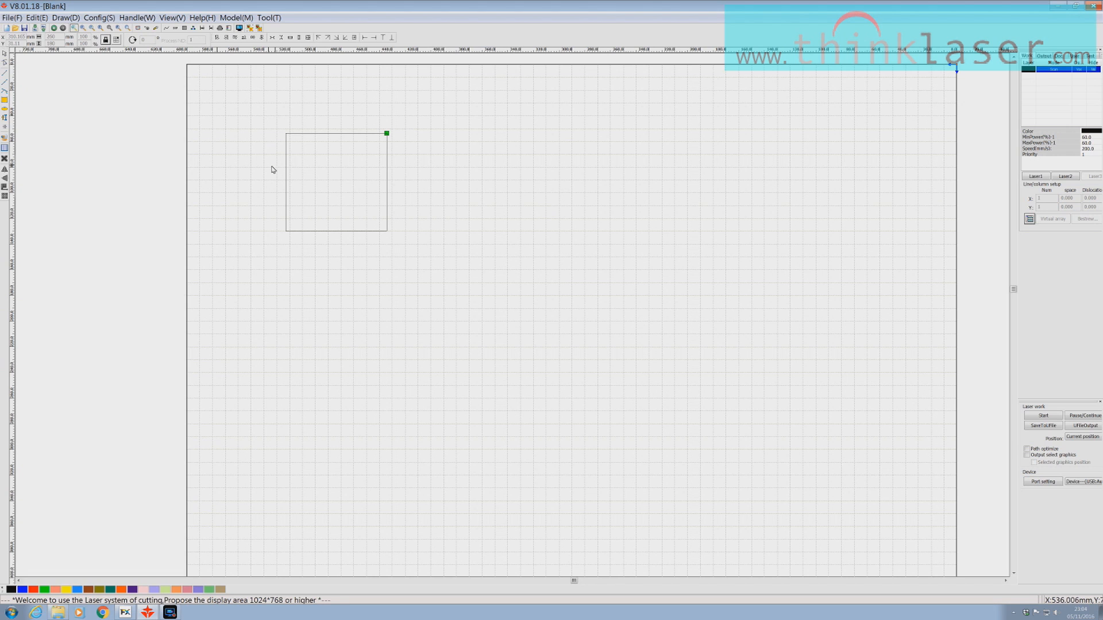
Step: Zoom in closely on the rectangle's bottom-right corner and return to the full-page view
left_click(83, 27)
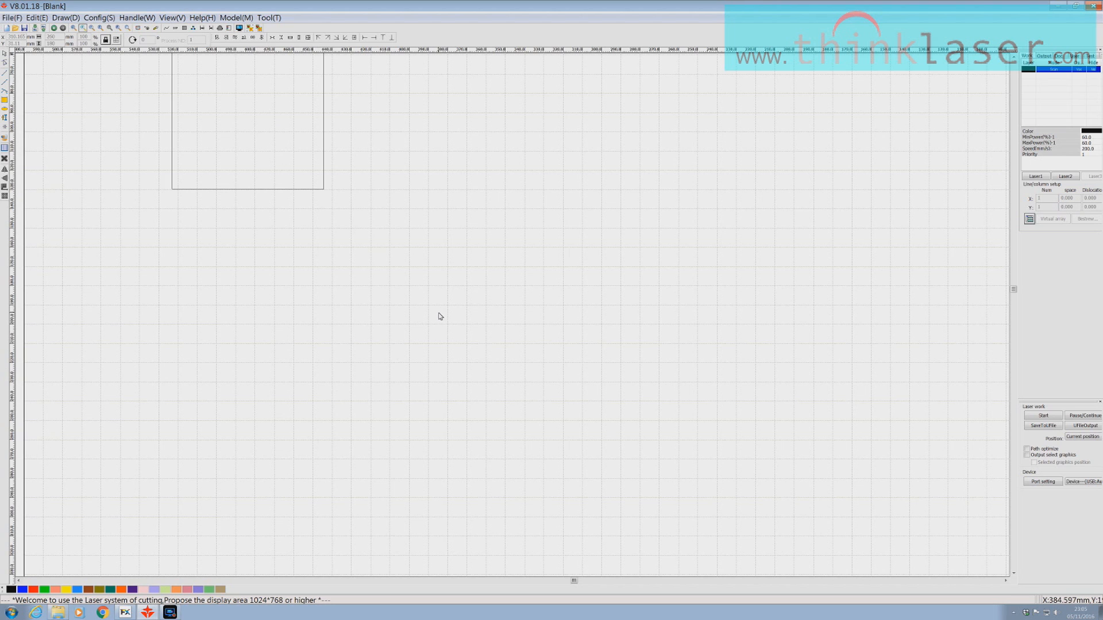
left_click(256, 95)
left_click(257, 95)
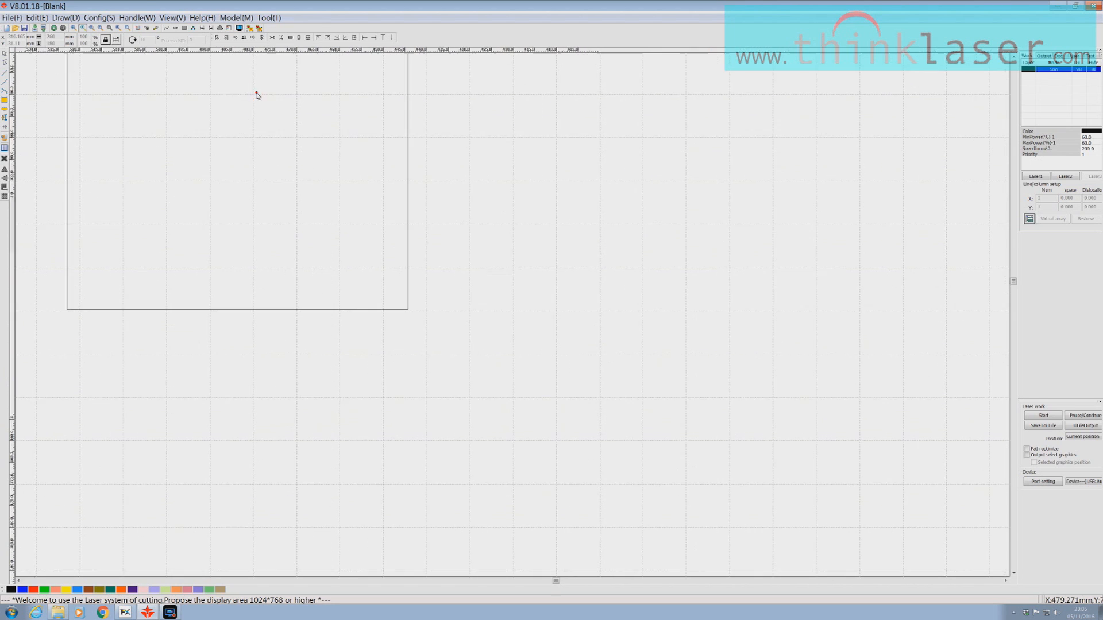
left_click(409, 310)
left_click(408, 311)
left_click(407, 310)
left_click(405, 316)
left_click(405, 316)
left_click(405, 315)
left_click(407, 312)
left_click(100, 28)
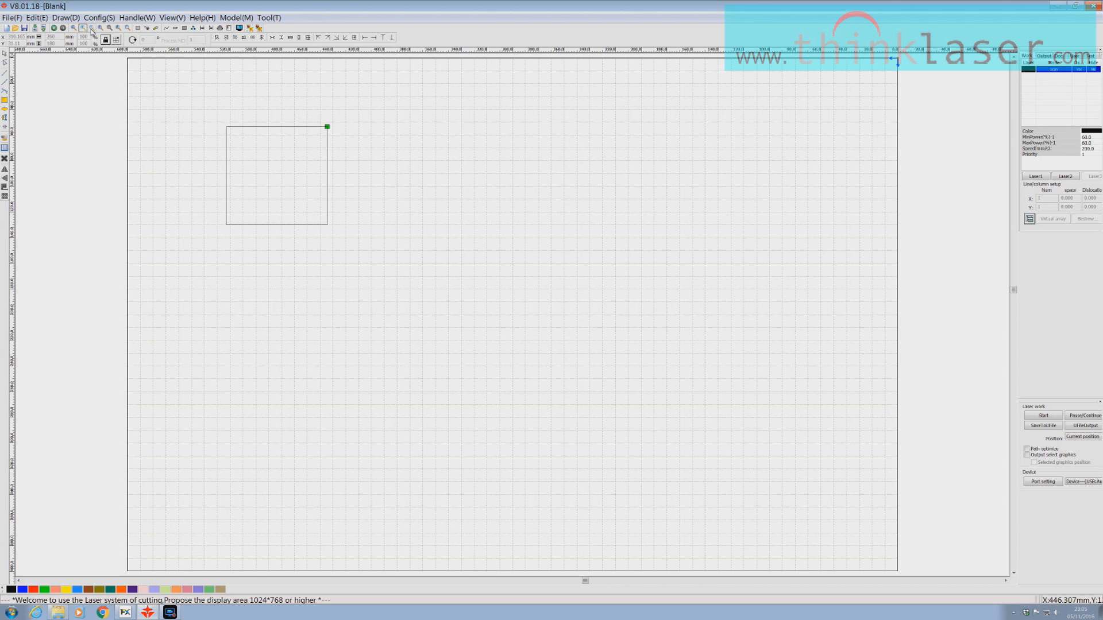
Step: Zoom out repeatedly around the rectangle's bottom-left corner and restore the full-page view
left_click(92, 27)
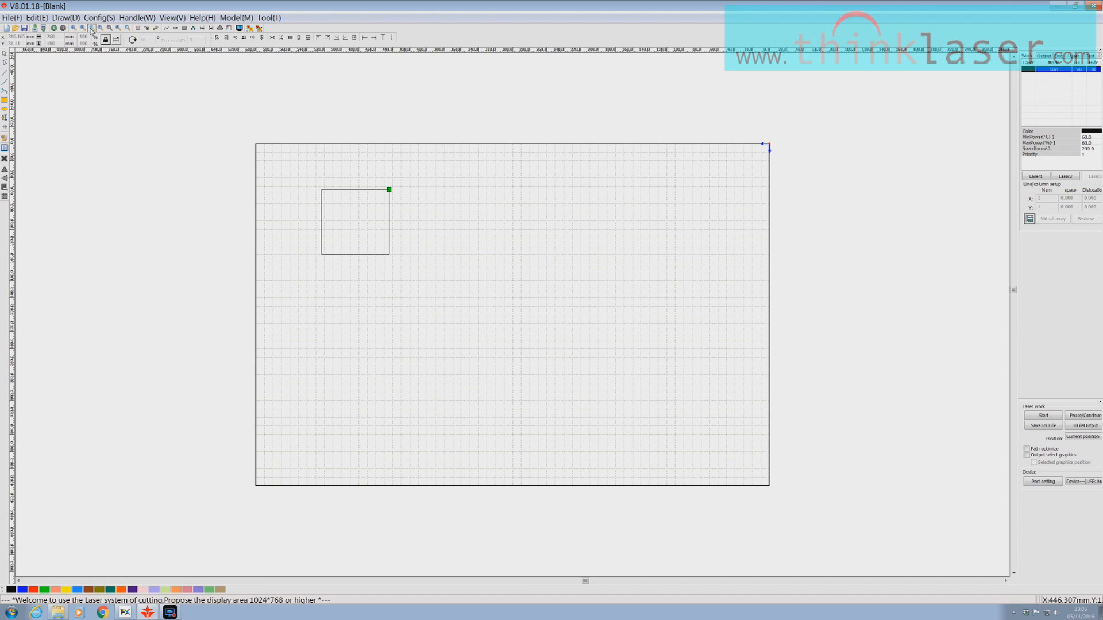
left_click(321, 258)
left_click(322, 258)
left_click(321, 258)
left_click(321, 258)
left_click(322, 258)
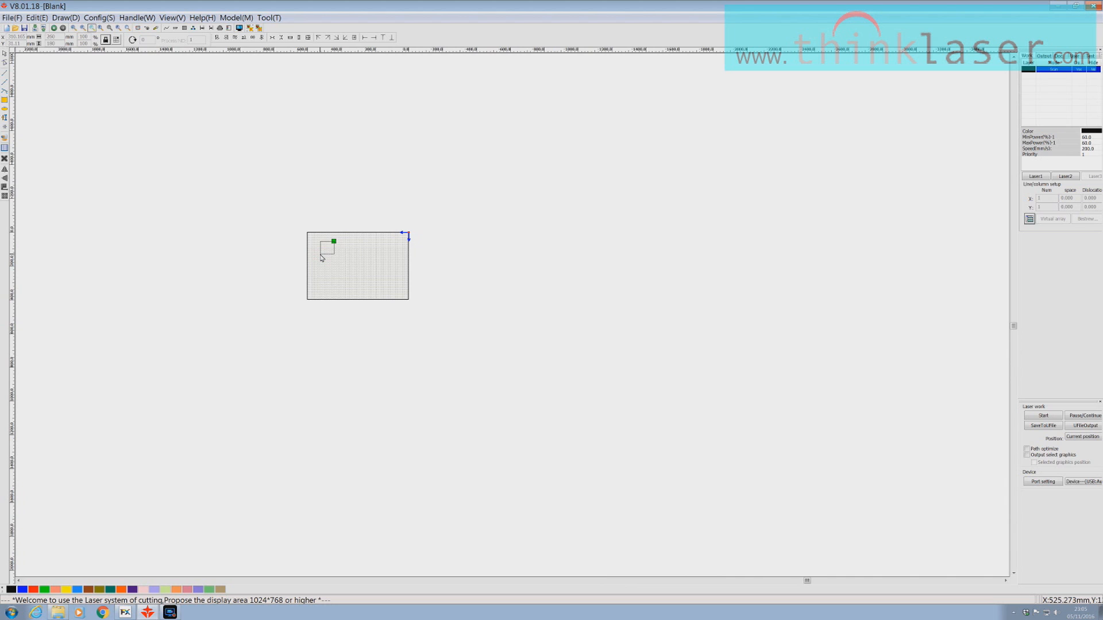
left_click(101, 29)
Step: Fit the view to the rectangle and switch back to showing the whole page
left_click(118, 29)
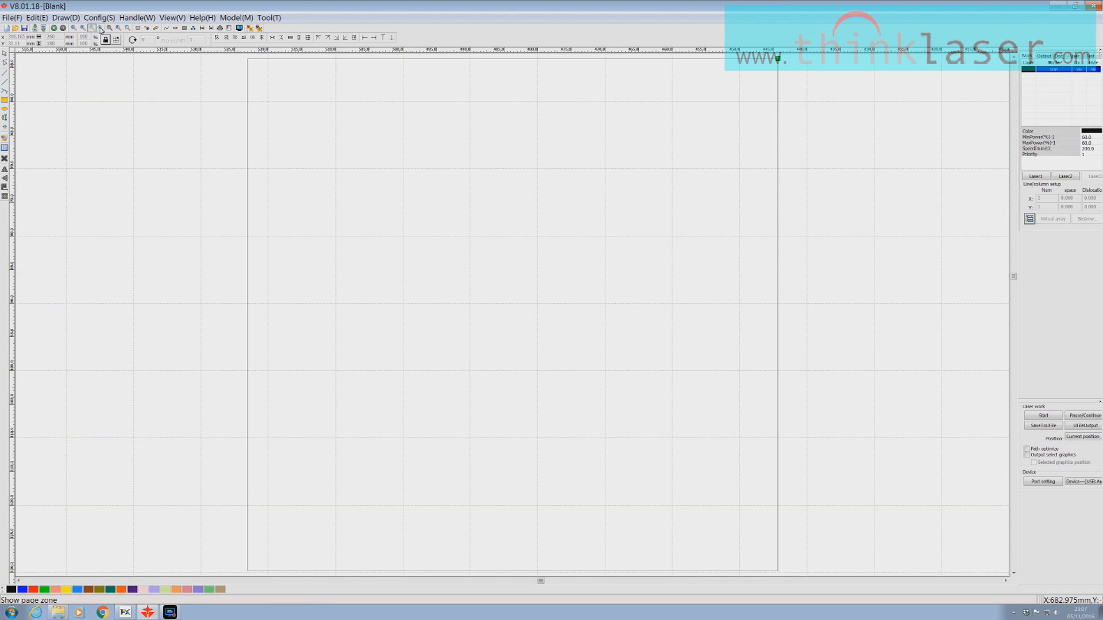
left_click(100, 29)
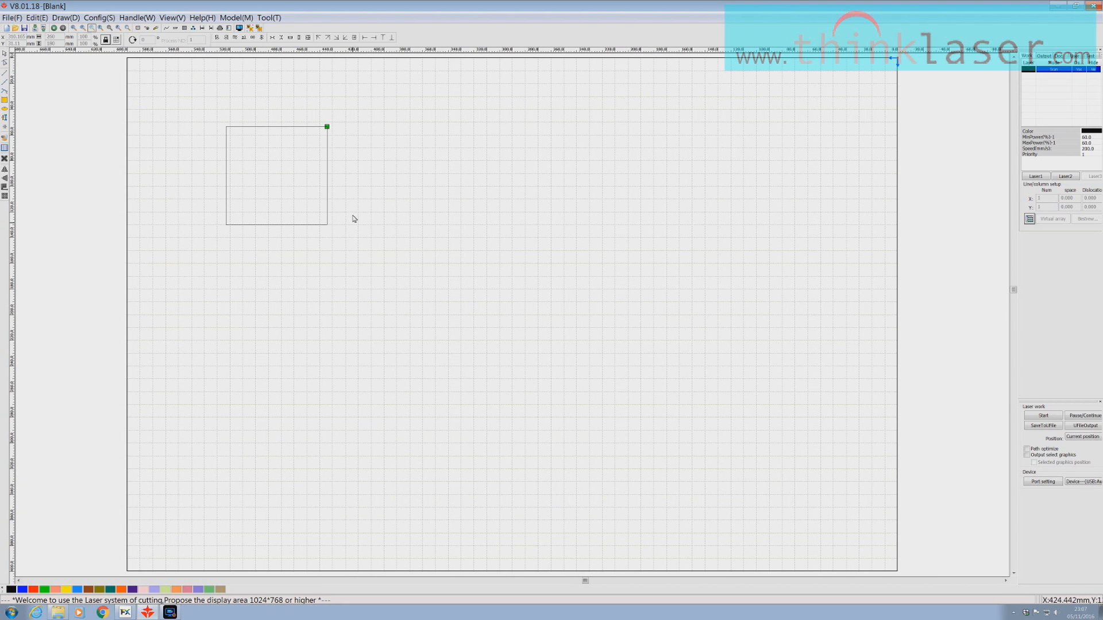
Step: Draw an ellipse overlapping the rectangle's bottom-right corner and extending below and to the right of it
left_click(4, 109)
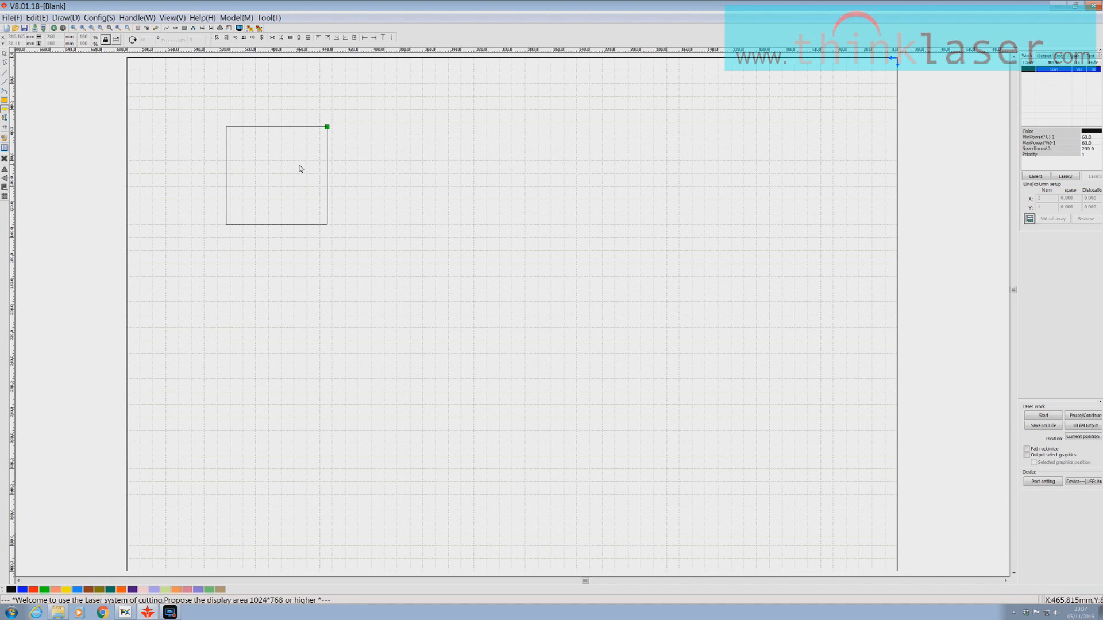
left_click_drag(316, 163, 434, 311)
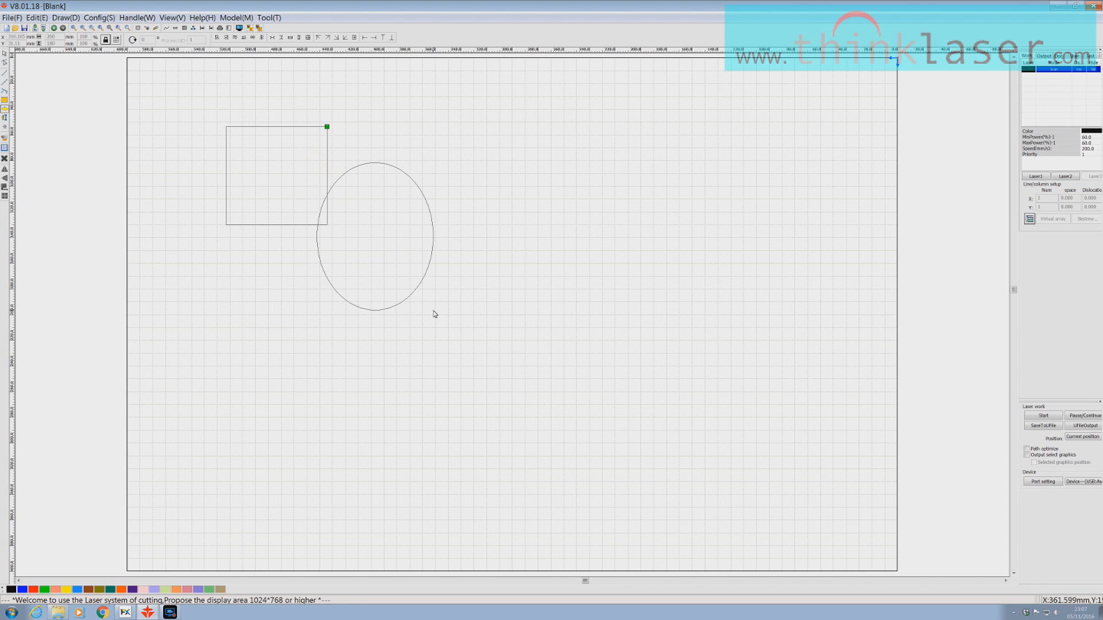
Step: Fit the view to both shapes, then enlarge their overlap with a zoom window, restoring the full-page view after each
left_click(118, 29)
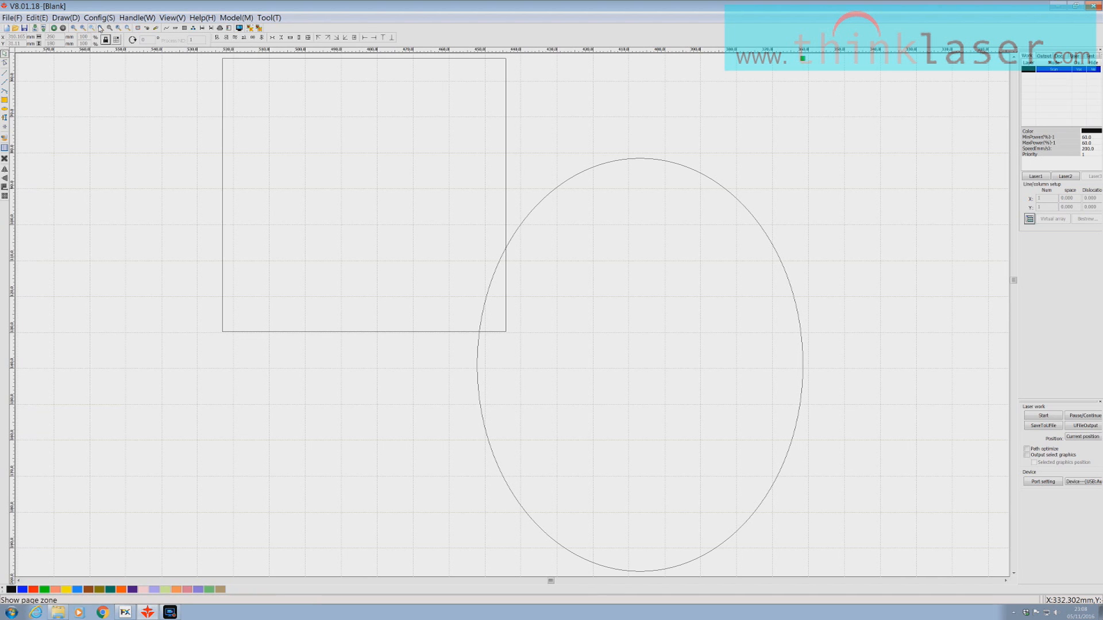
left_click(101, 29)
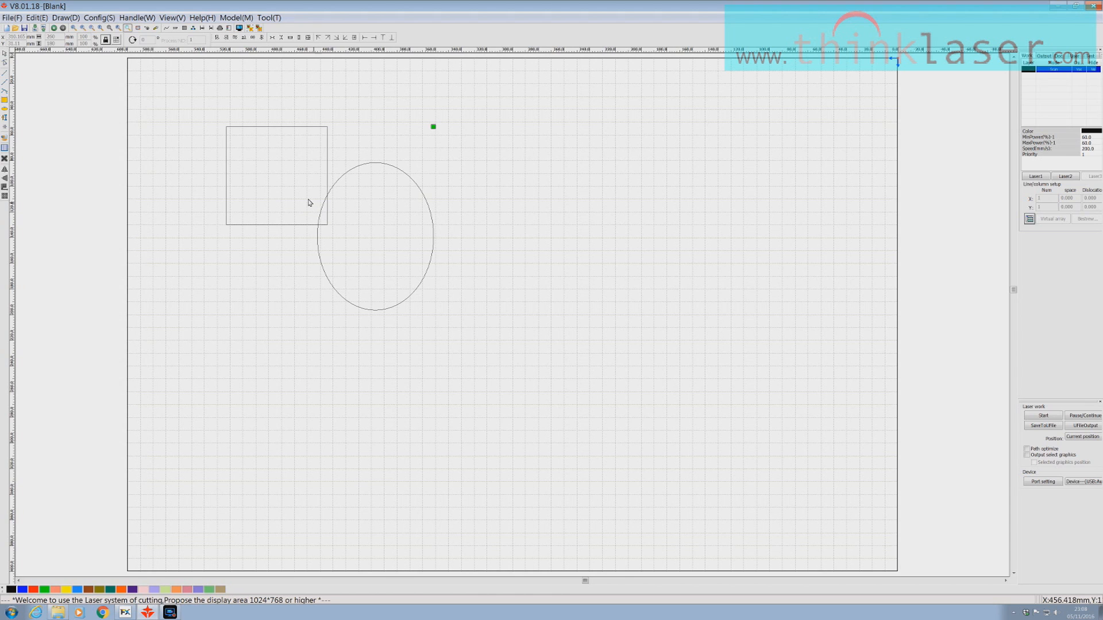
left_click_drag(309, 195, 345, 247)
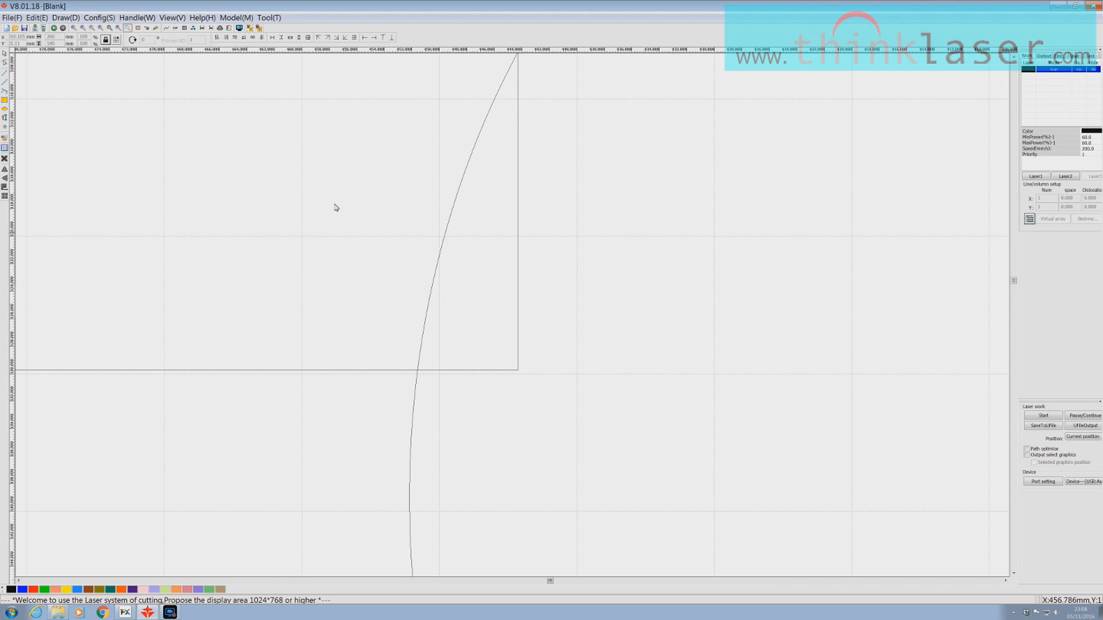
left_click(100, 30)
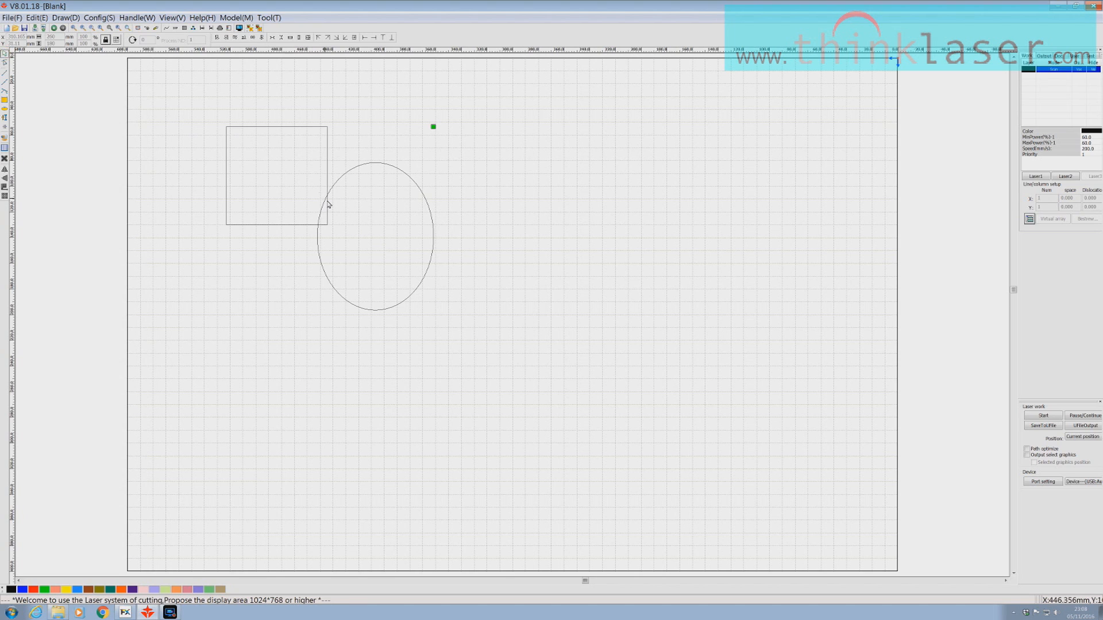
Step: Zoom out and in repeatedly around the overlap of the rectangle and ellipse, ending with the whole page in view
scroll(324, 226, "down", 5)
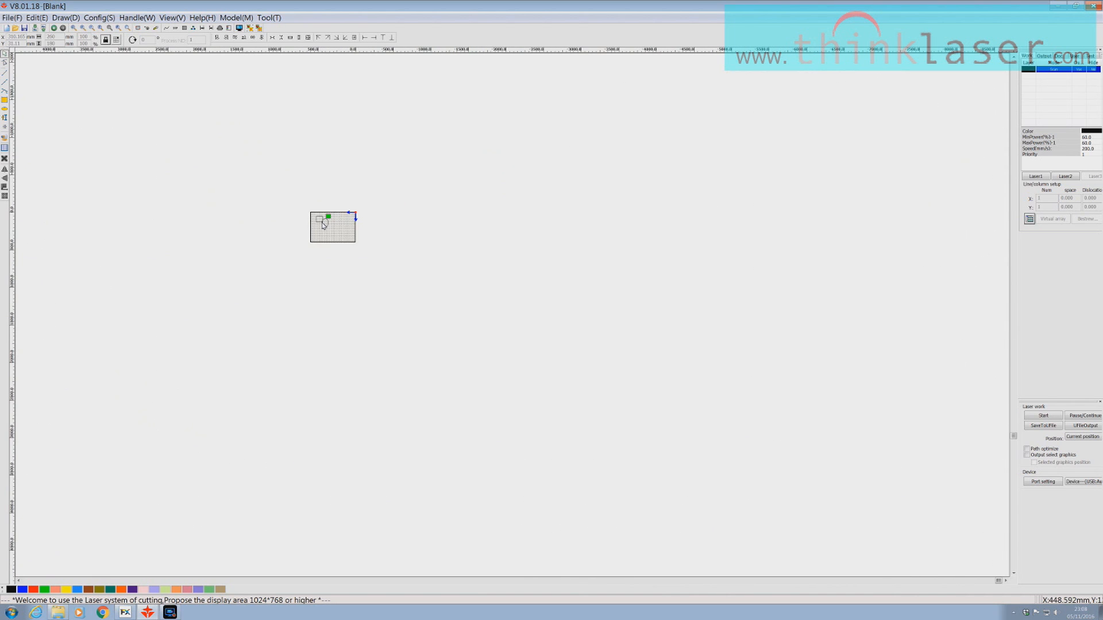
scroll(324, 226, "up", 8)
scroll(324, 226, "down", 7)
scroll(323, 226, "up", 4)
scroll(323, 226, "up", 3)
scroll(337, 219, "down", 6)
scroll(337, 218, "up", 7)
scroll(337, 219, "up", 2)
scroll(320, 196, "down", 1)
scroll(320, 197, "down", 5)
scroll(320, 196, "up", 6)
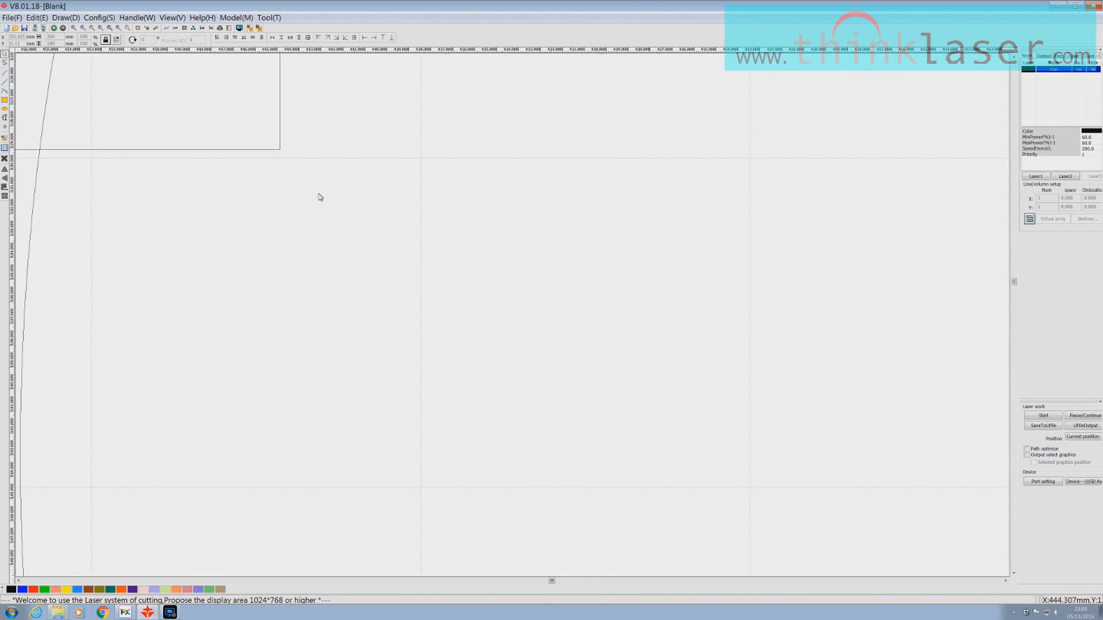
scroll(283, 163, "down", 5)
scroll(283, 163, "down", 2)
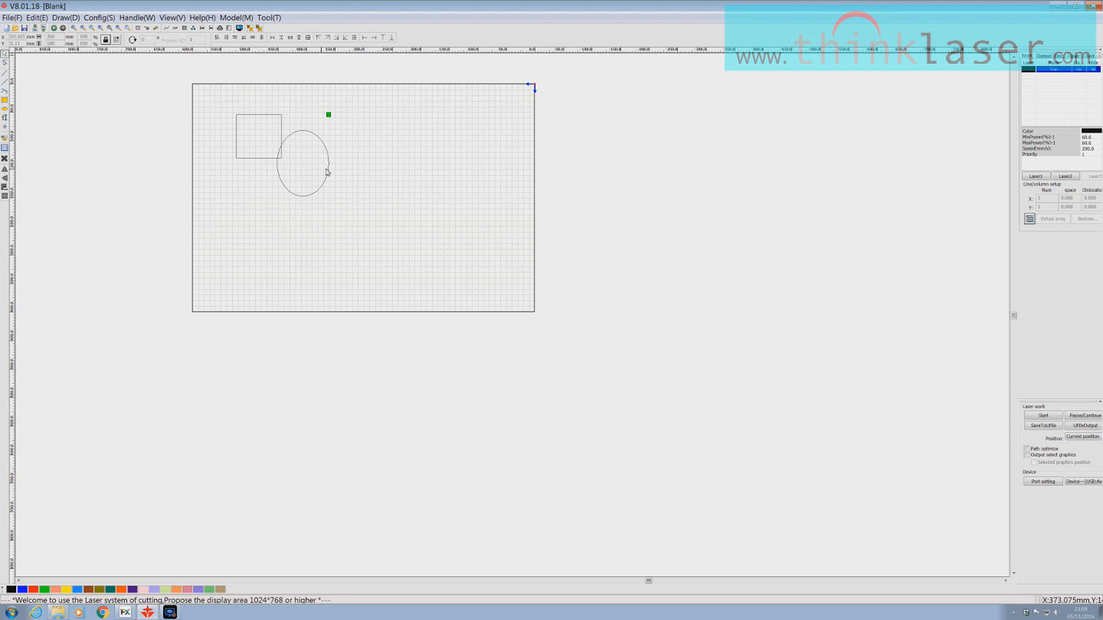
scroll(308, 165, "down", 2)
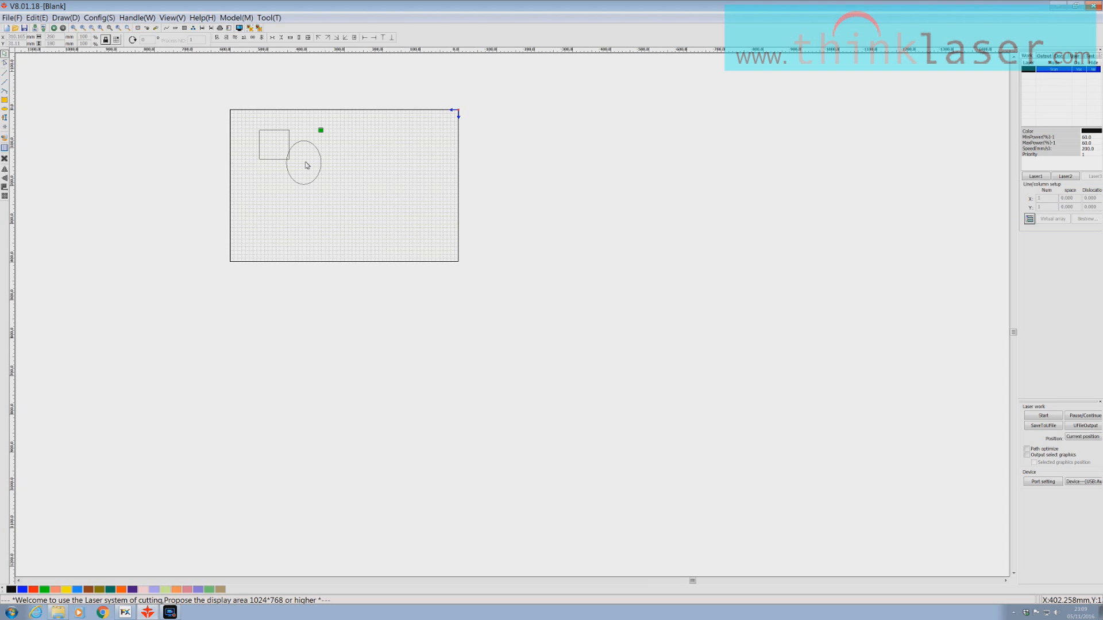
Step: Pan the page, zoom in and out around where the rectangle meets the ellipse, and restore the full-page view
middle_click_drag(307, 166, 372, 210)
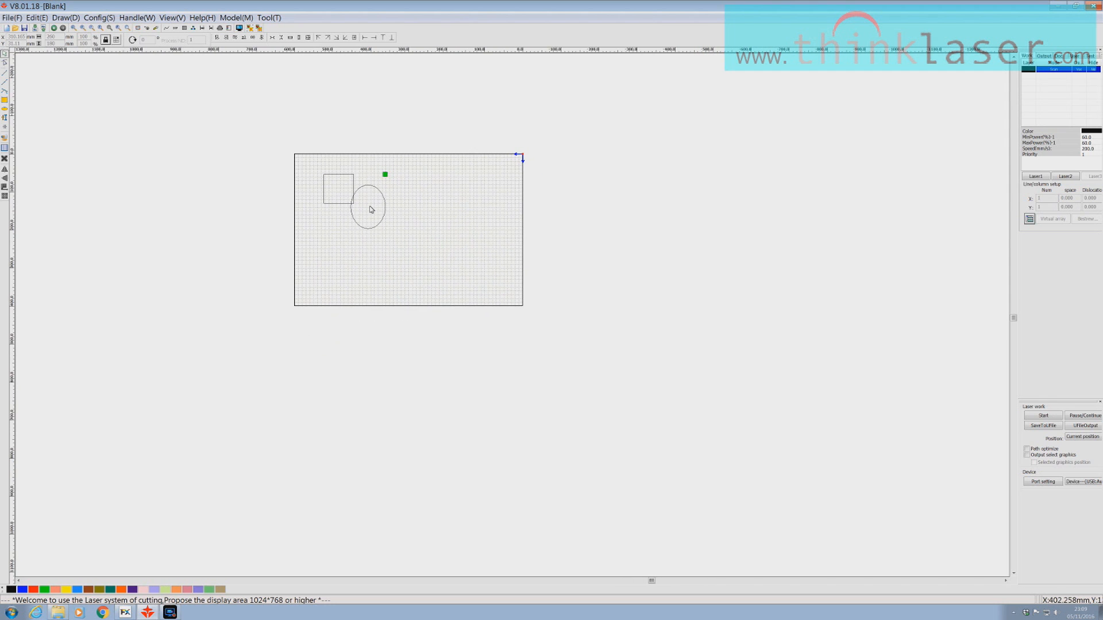
scroll(370, 210, "down", 2)
scroll(371, 209, "up", 6)
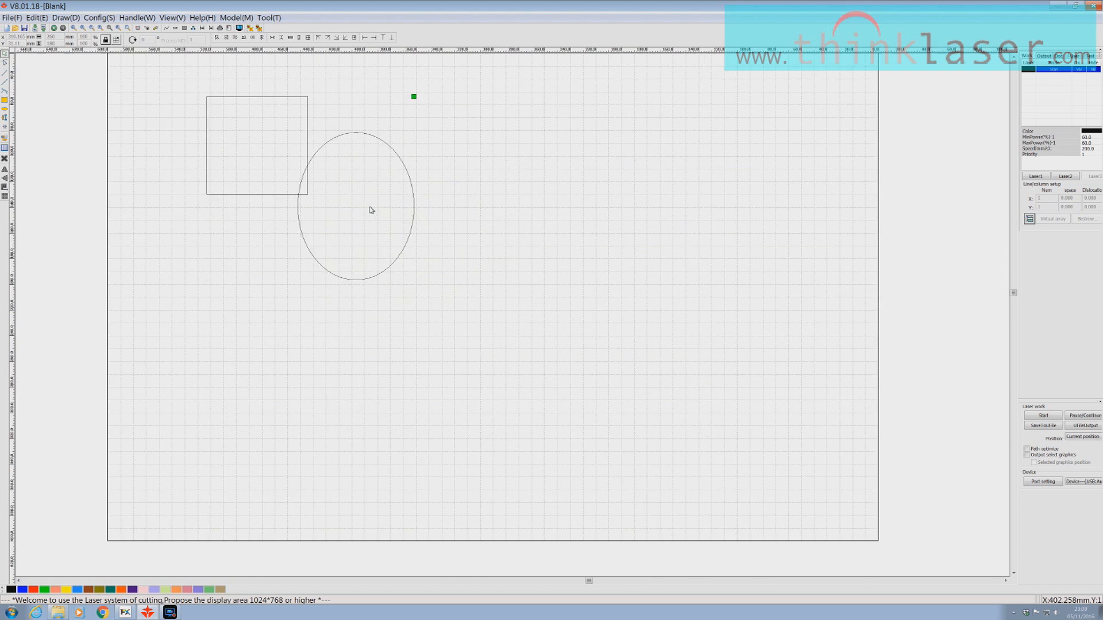
scroll(351, 195, "down", 3)
scroll(352, 196, "up", 1)
scroll(351, 197, "down", 1)
scroll(352, 201, "up", 6)
scroll(353, 201, "up", 2)
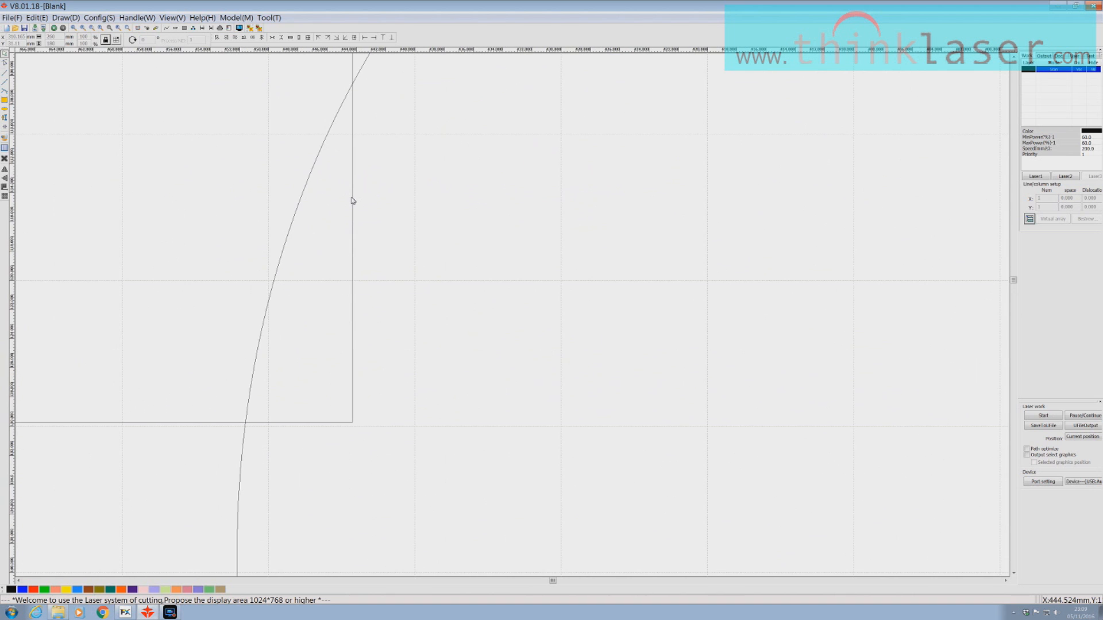
scroll(296, 285, "down", 8)
scroll(296, 285, "up", 10)
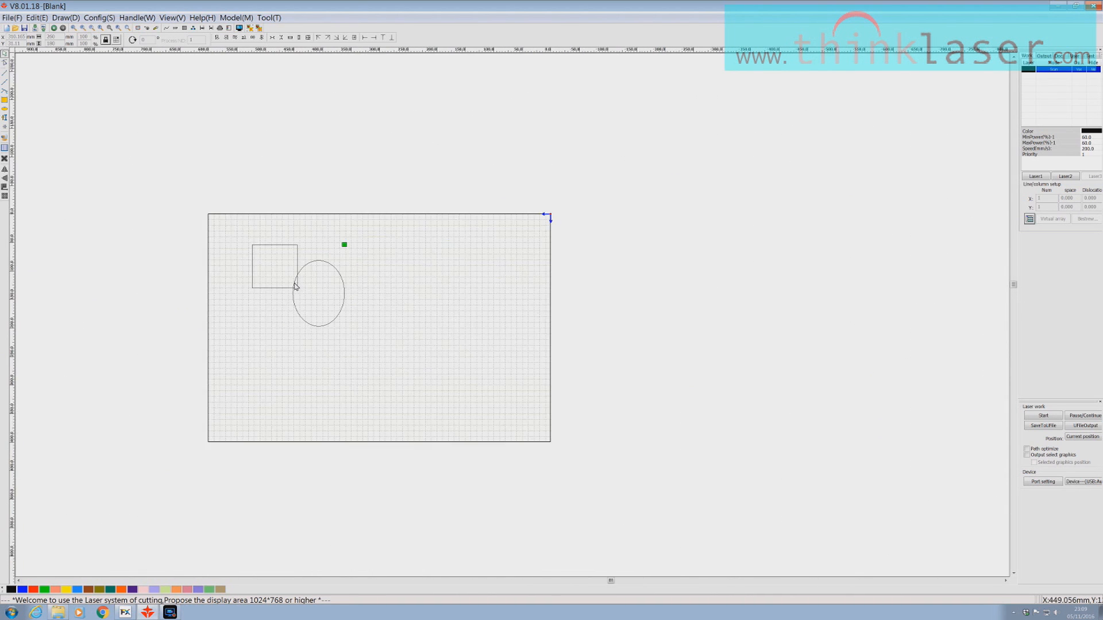
scroll(295, 286, "down", 10)
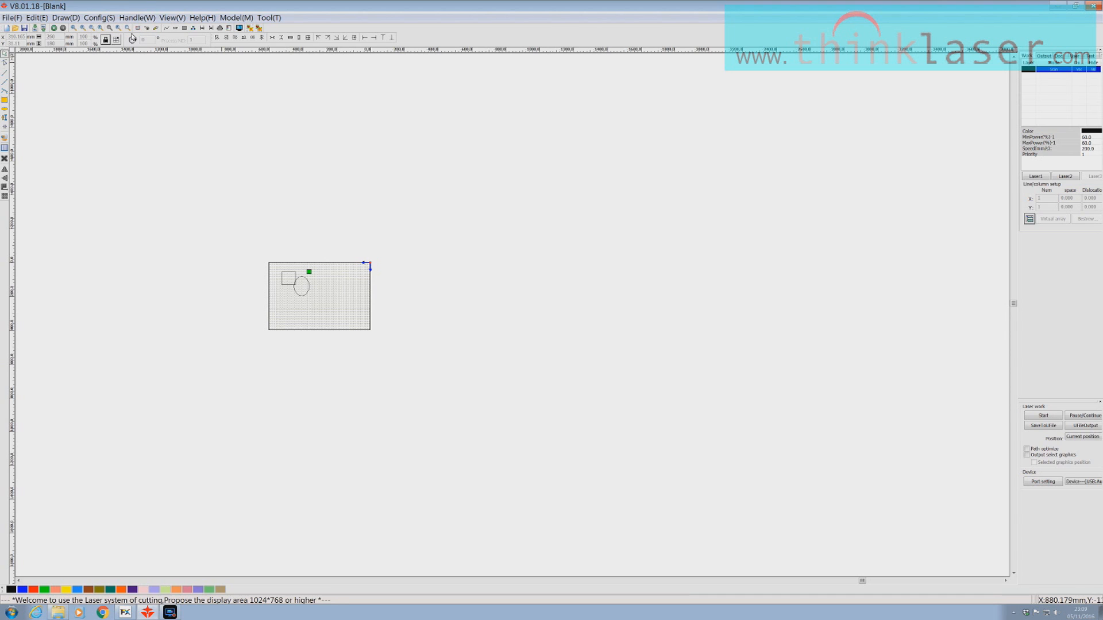
left_click(100, 29)
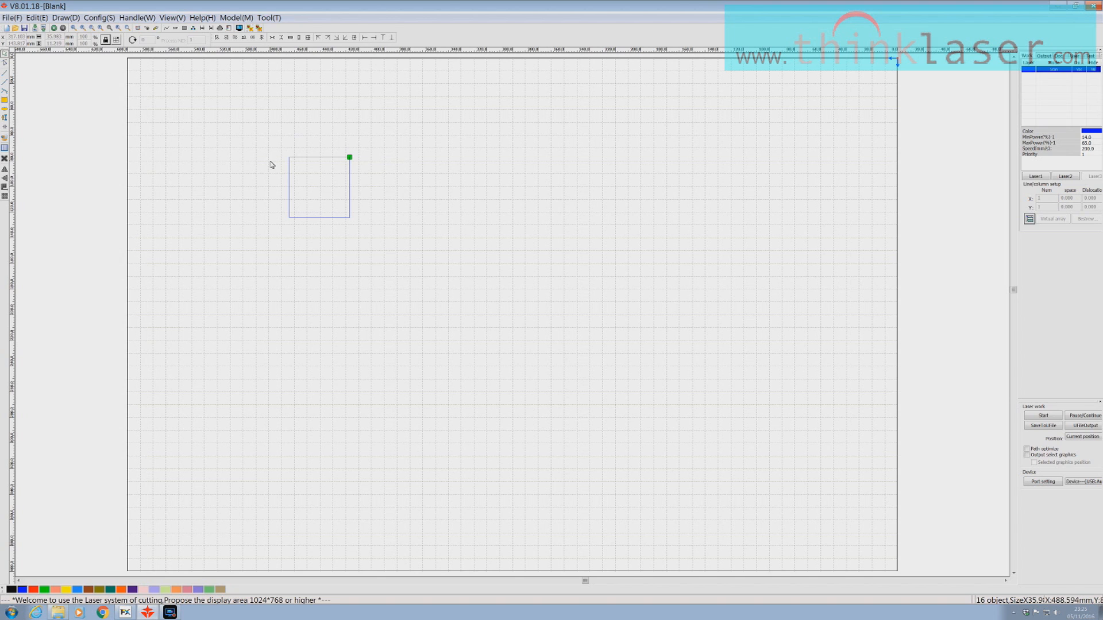
Step: Move the blue square to each of the page's four corners in turn and finally to the page centre
left_click_drag(273, 142, 374, 230)
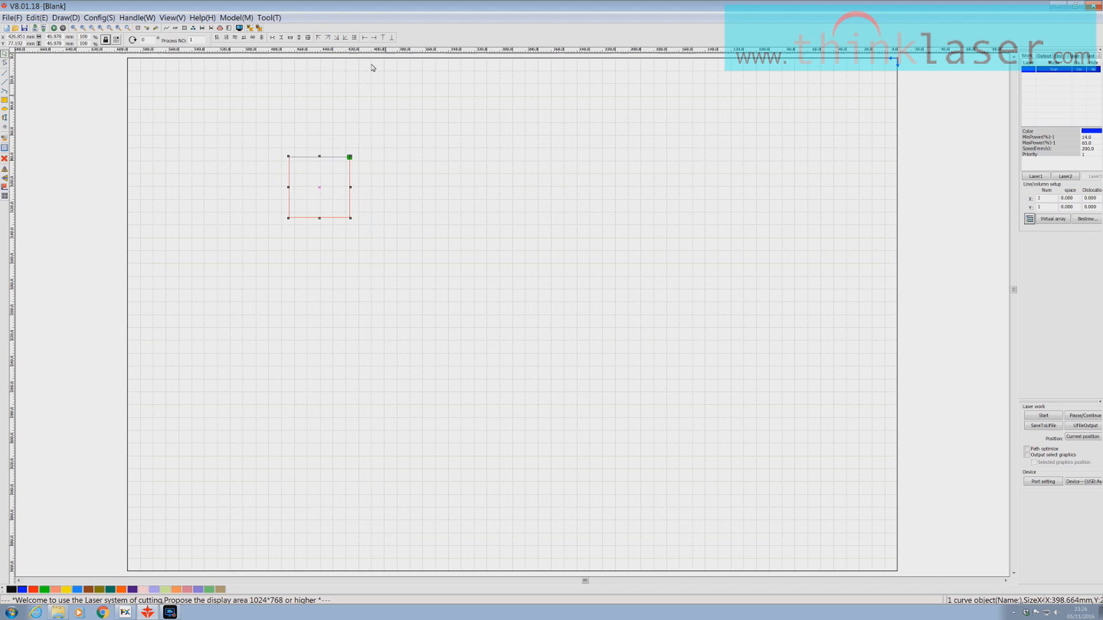
left_click(319, 38)
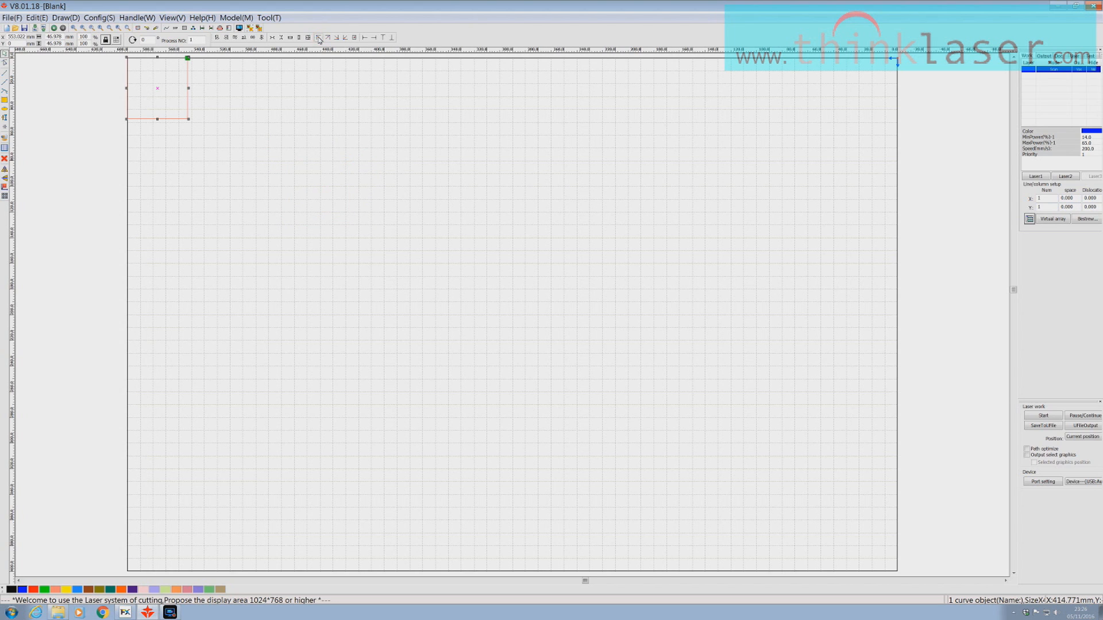
left_click(328, 38)
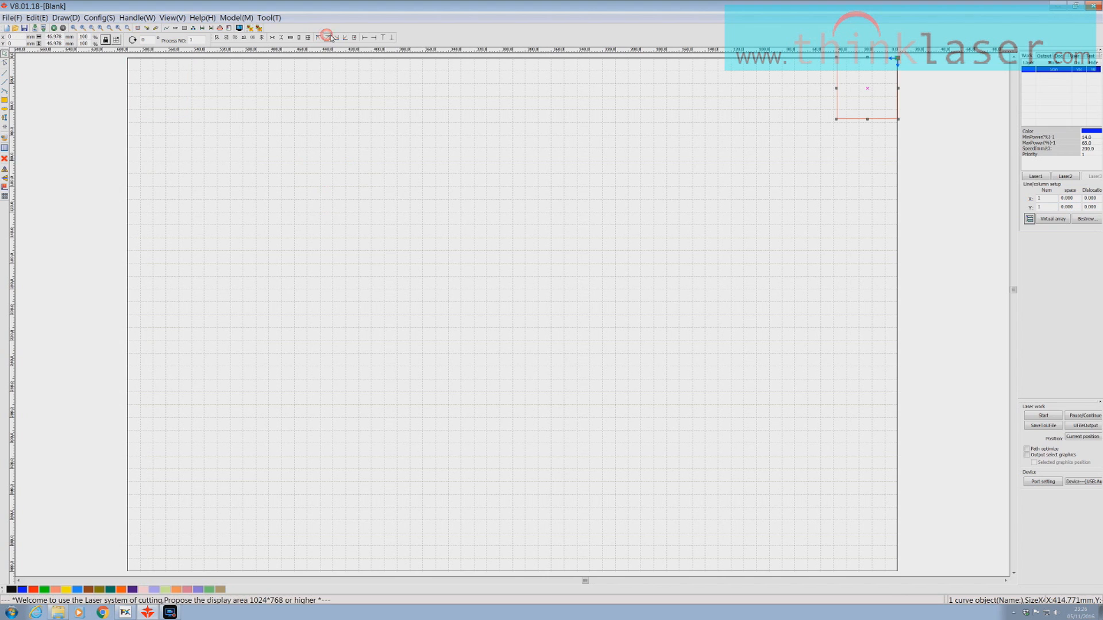
left_click(337, 38)
left_click(346, 38)
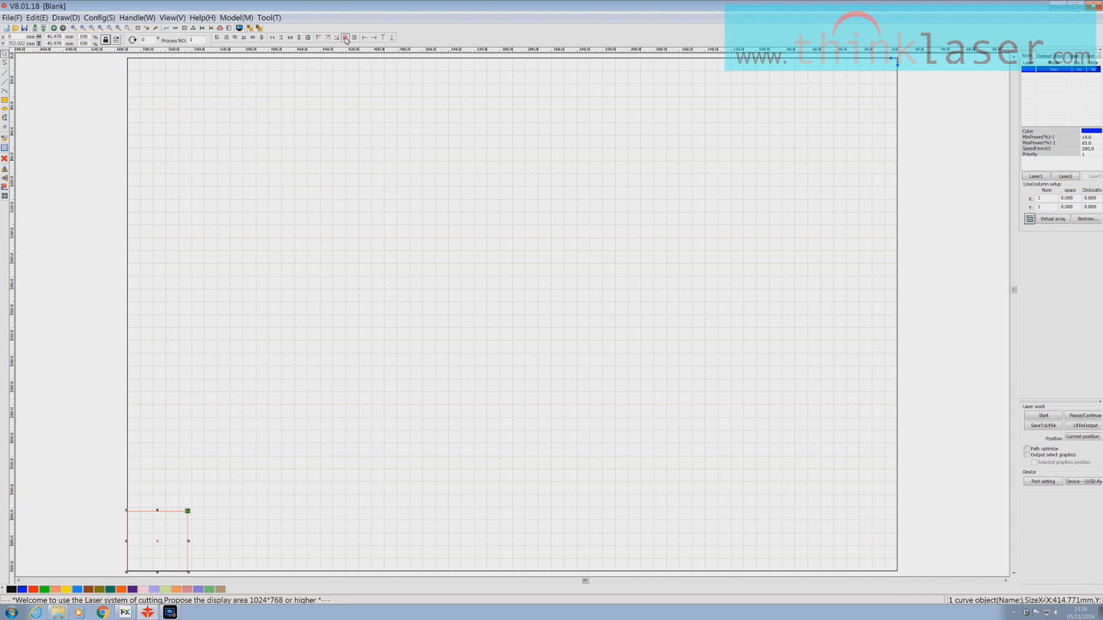
left_click(354, 38)
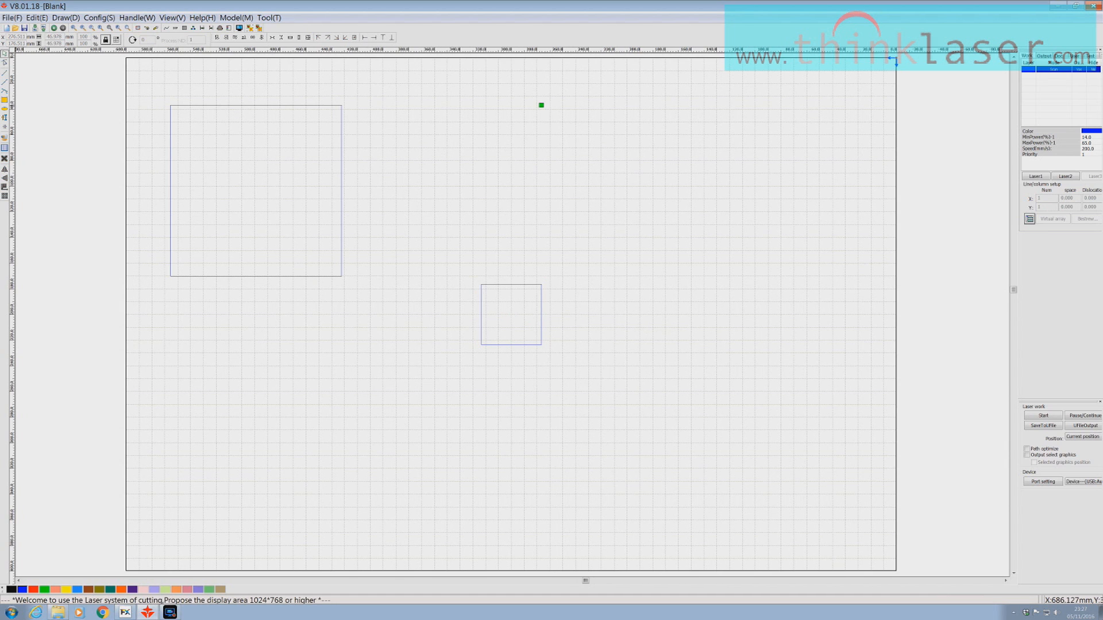
Step: Draw three more squares of different sizes across the upper half of the page: one medium, one large and one very small
left_click(5, 100)
left_click_drag(385, 138, 457, 209)
left_click(4, 100)
mouse_move(488, 115)
left_mouse_down()
mouse_move(667, 291)
mouse_move(636, 270)
left_mouse_up()
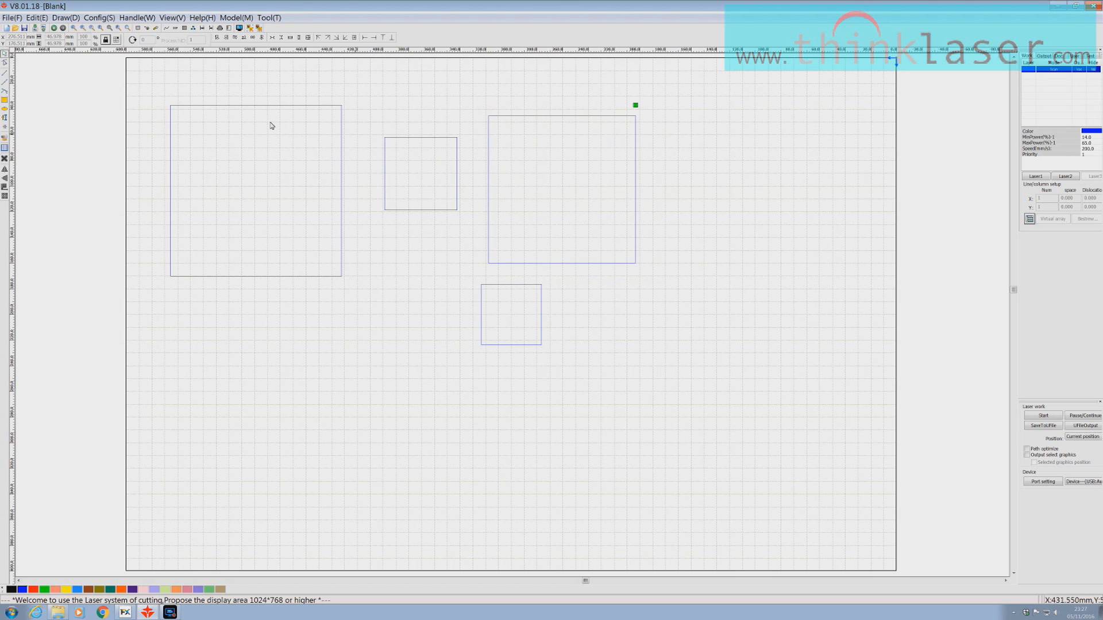
left_click(4, 100)
left_click_drag(677, 227, 700, 249)
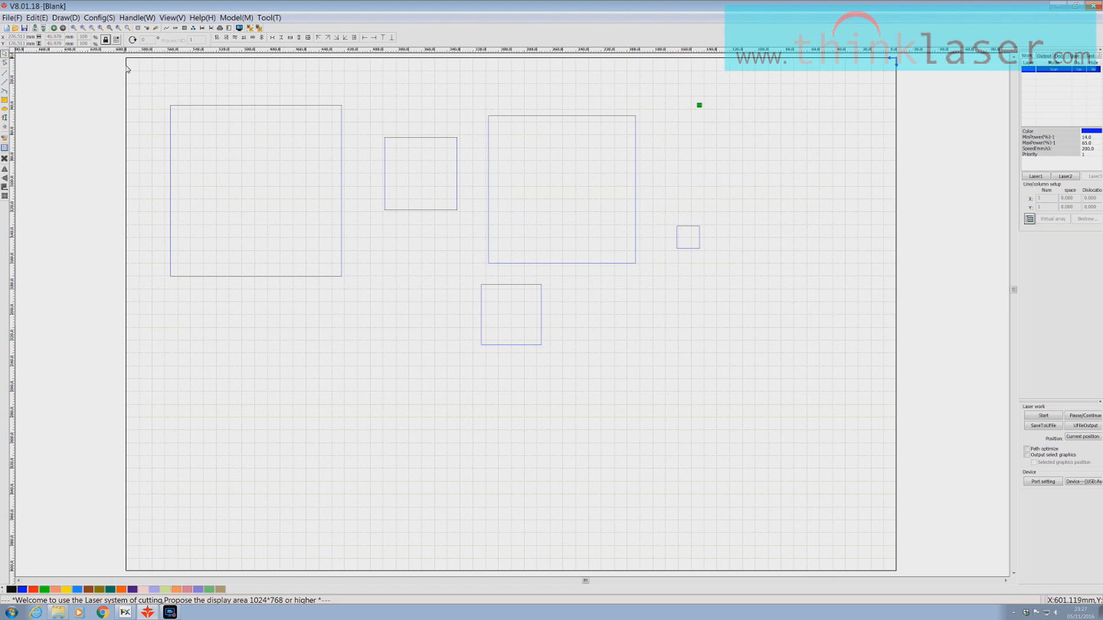
Step: Align the left edges of all five squares with the smallest square, and undo the alignment
mouse_move(140, 80)
left_mouse_down()
mouse_move(308, 108)
mouse_move(668, 226)
mouse_move(727, 323)
mouse_move(729, 365)
left_mouse_up()
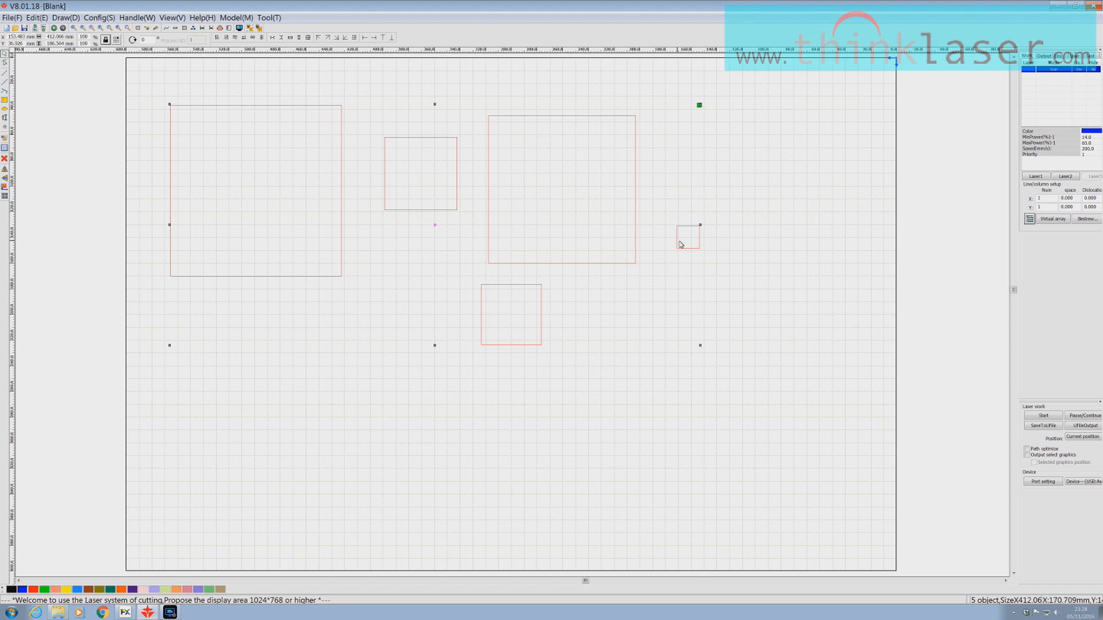
left_click(217, 38)
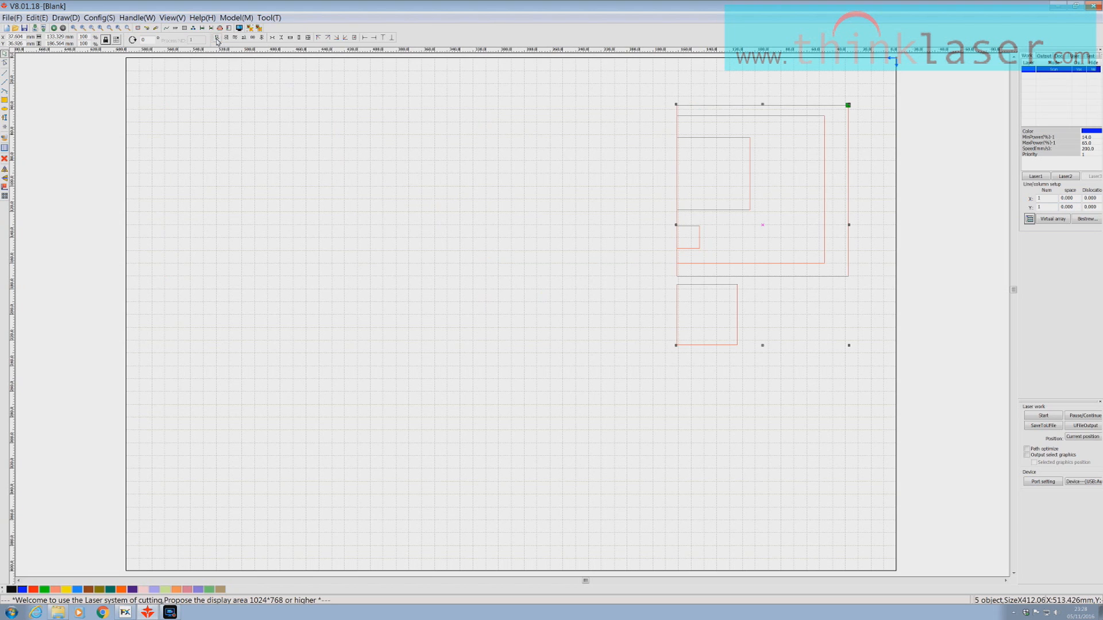
key("ctrl+z")
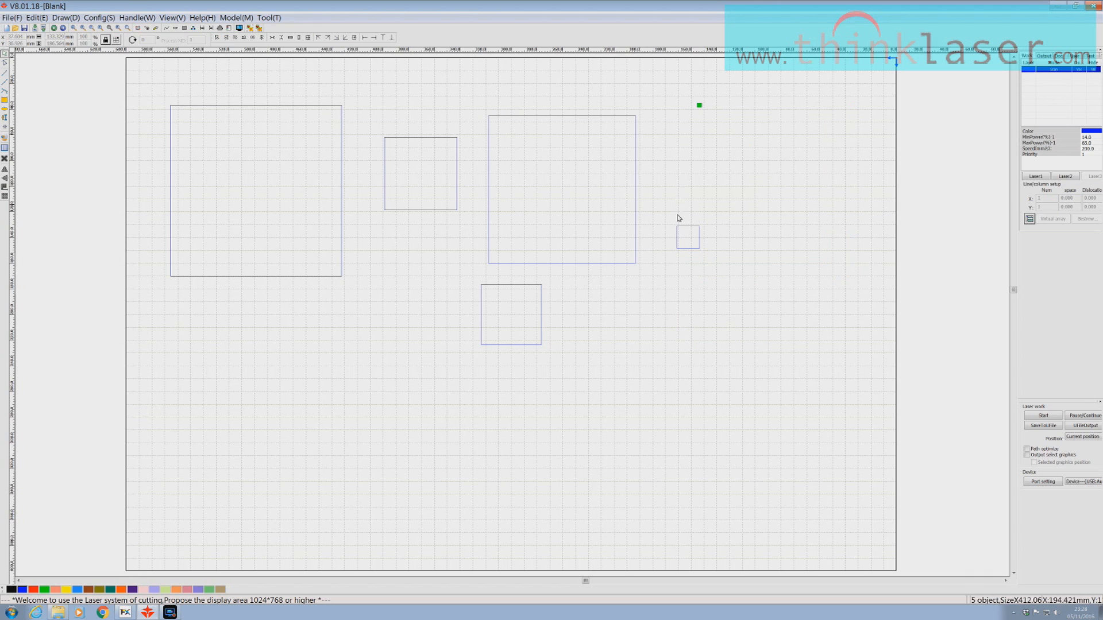
Step: Align the right edges of all five squares with the smallest square, and undo the alignment
left_click_drag(144, 82, 756, 362)
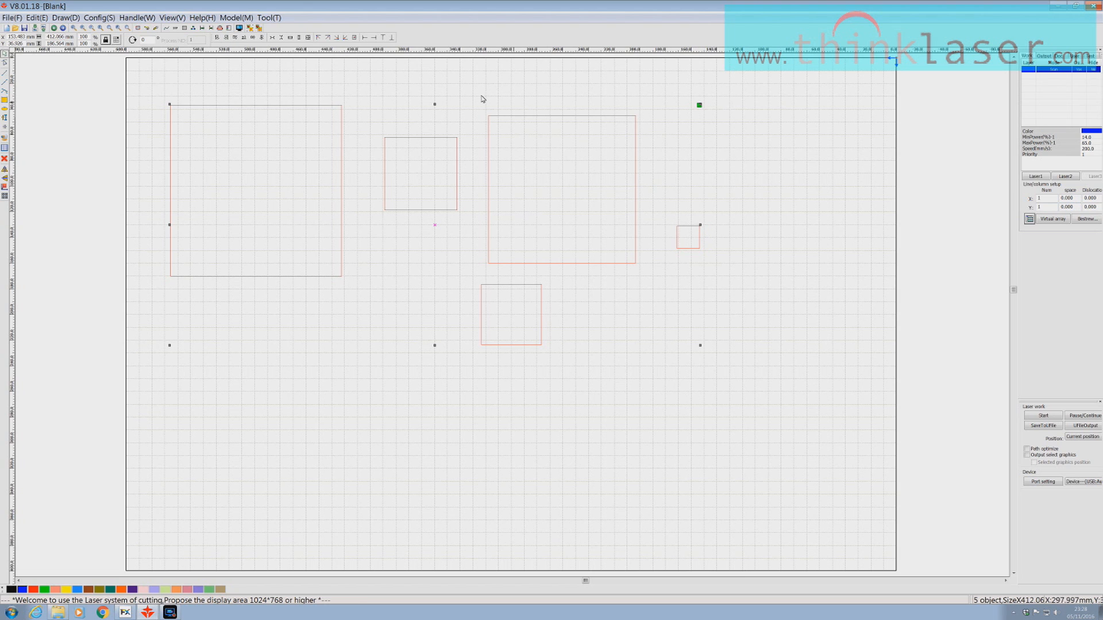
left_click(227, 38)
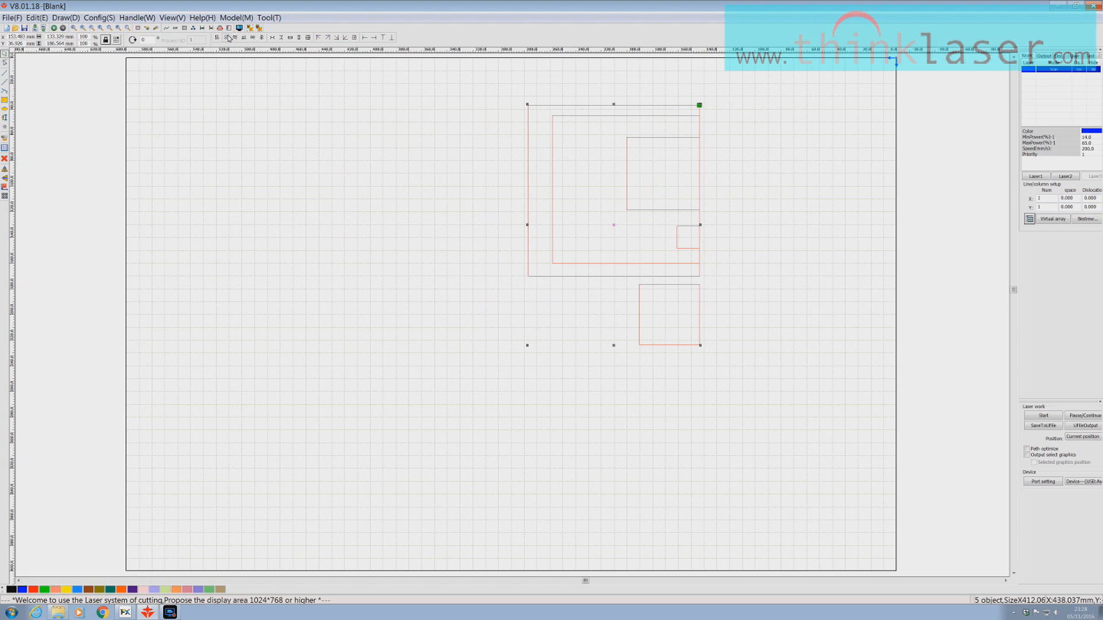
key("ctrl+z")
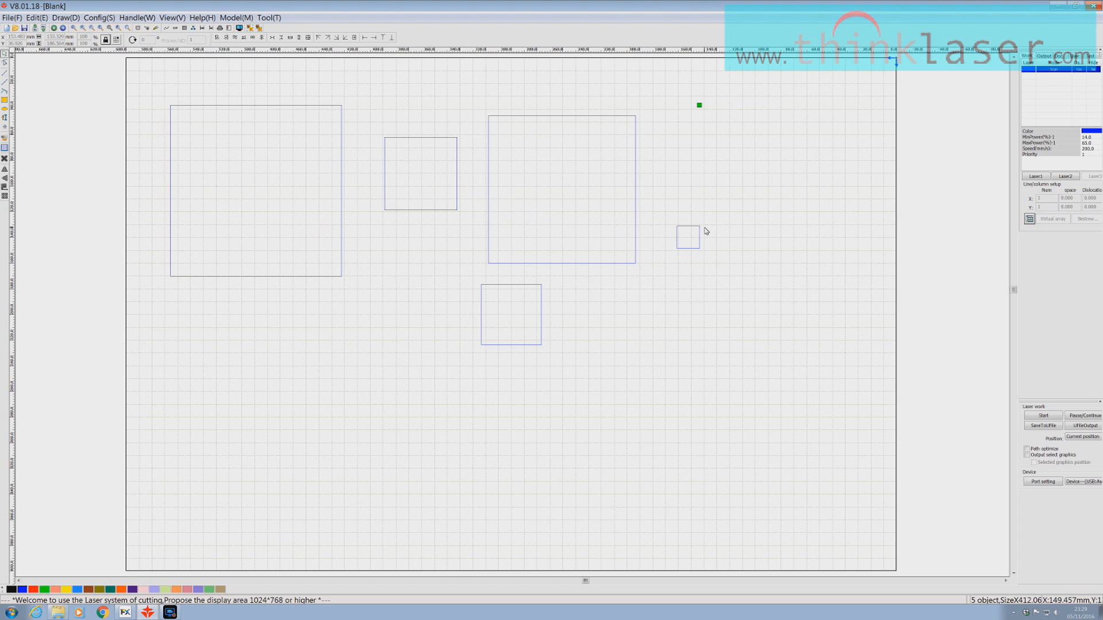
Step: Align the top edges of all five squares with the smallest square, and undo the alignment
left_click_drag(144, 80, 780, 383)
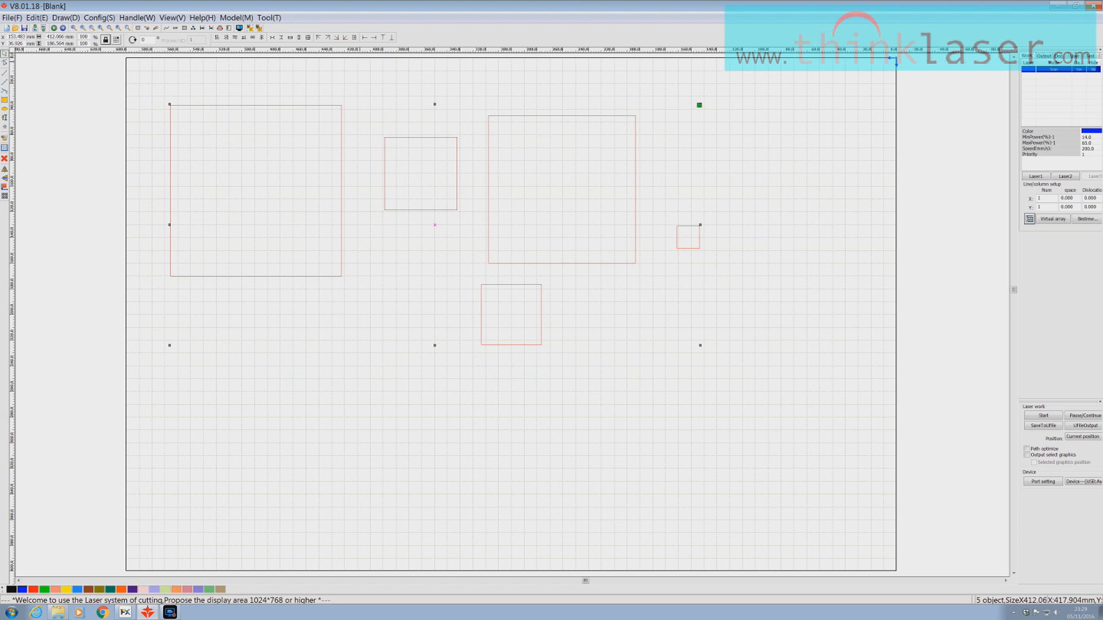
left_click(236, 37)
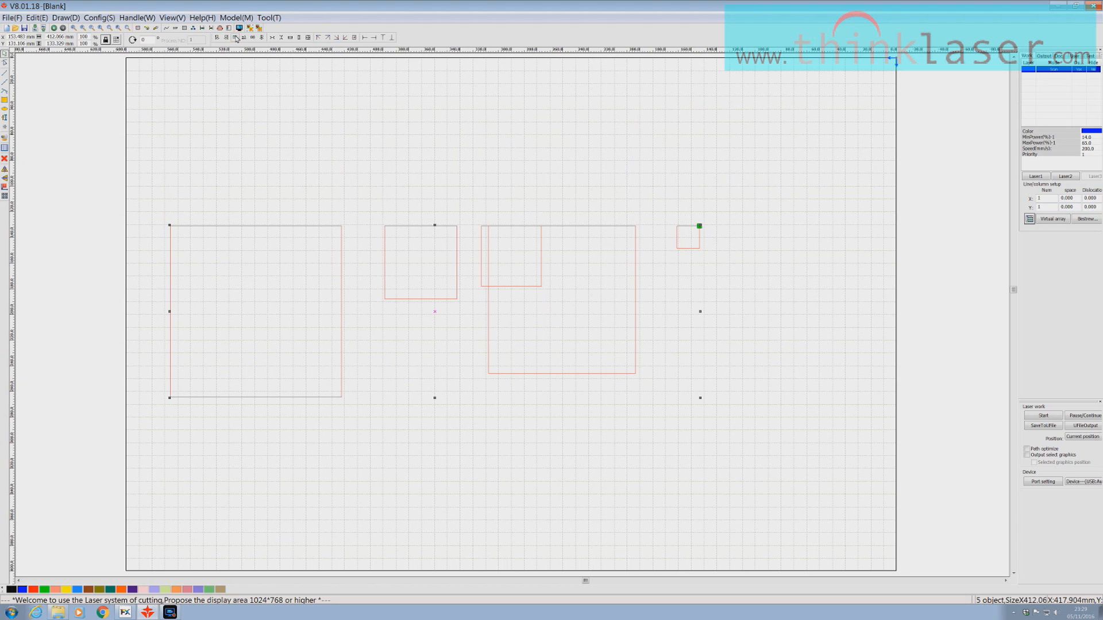
key("ctrl+z")
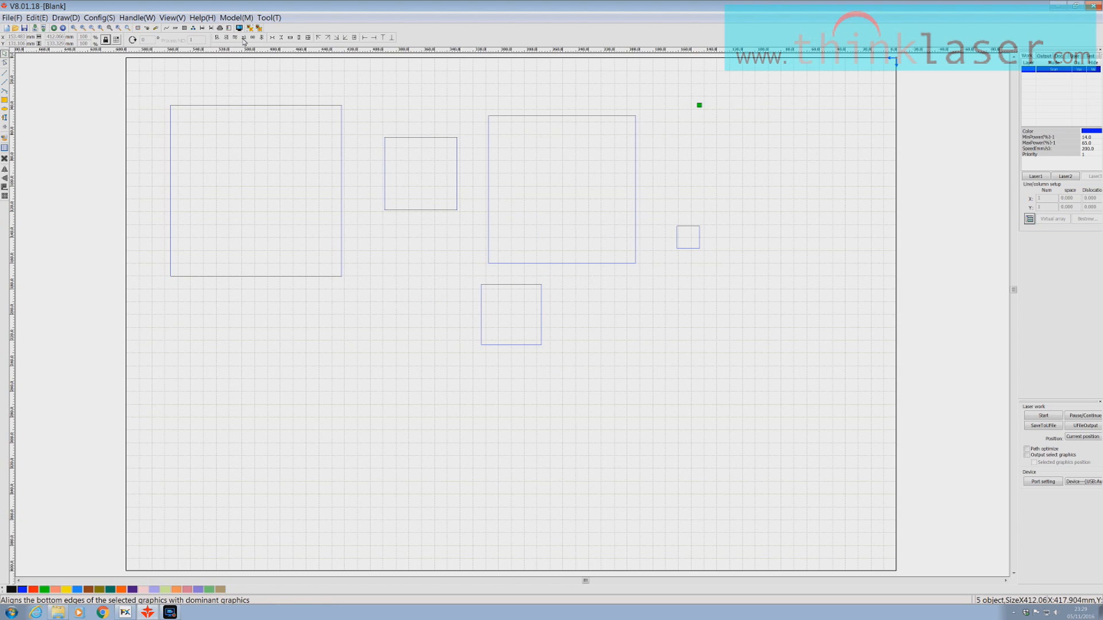
Step: Align the bottom edges of all five squares with the smallest square, and undo the alignment
left_click_drag(130, 73, 798, 372)
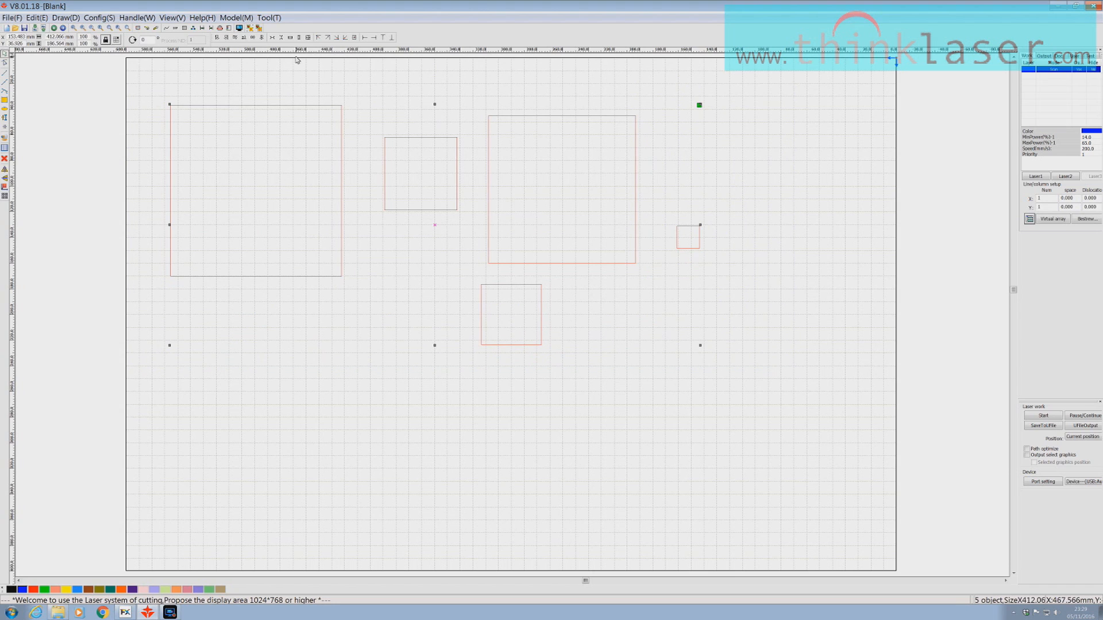
left_click(244, 38)
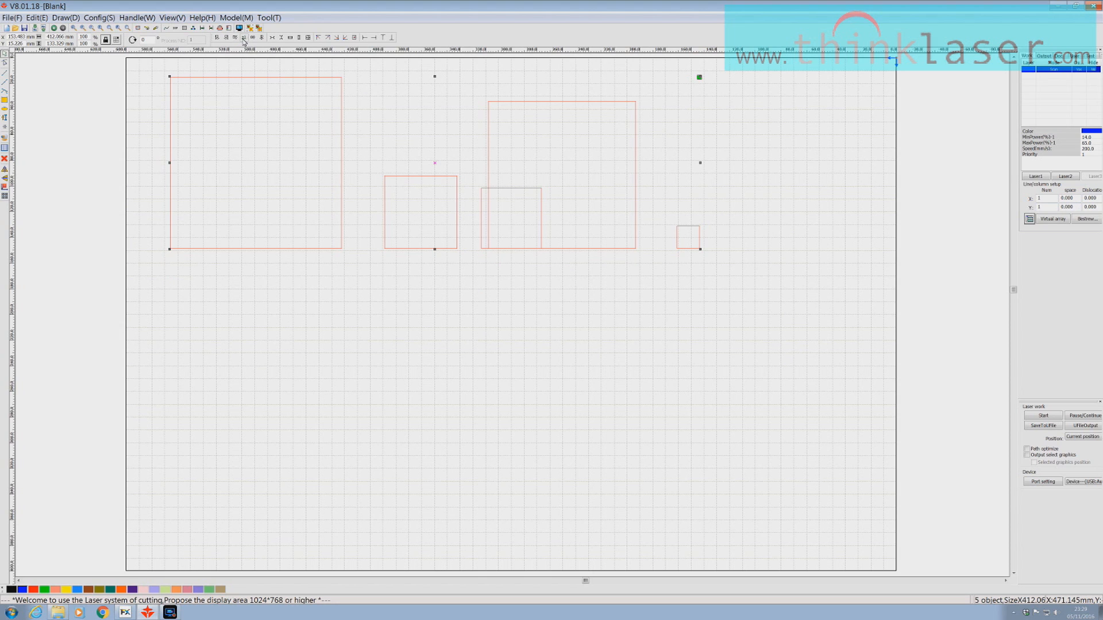
key("ctrl+z")
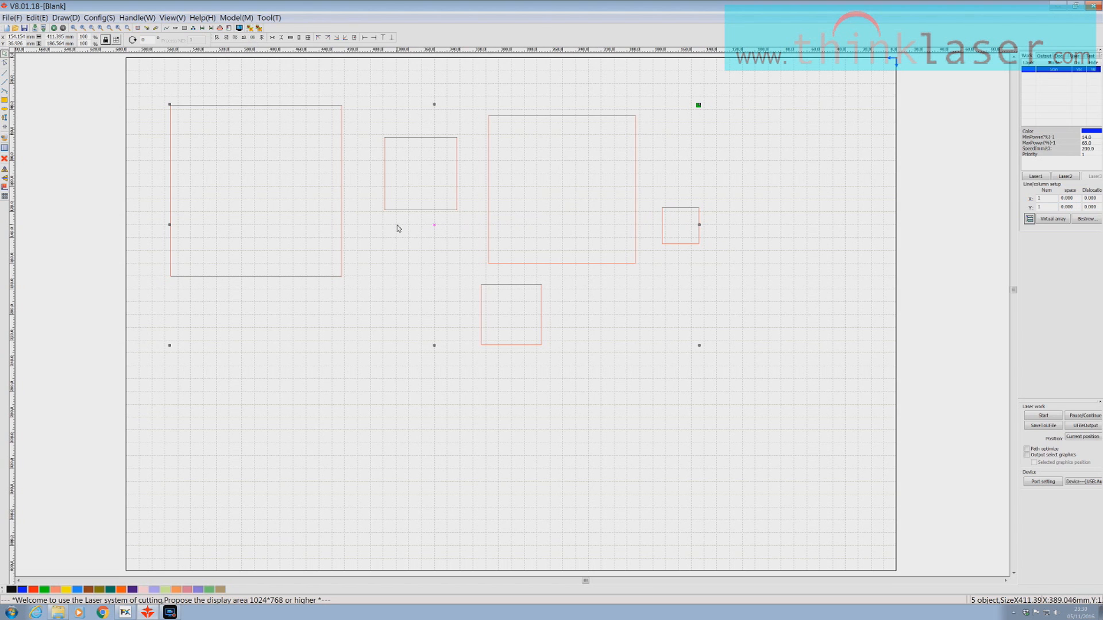
Step: Centre all five squares vertically on the smallest square, and undo the alignment
left_click(253, 38)
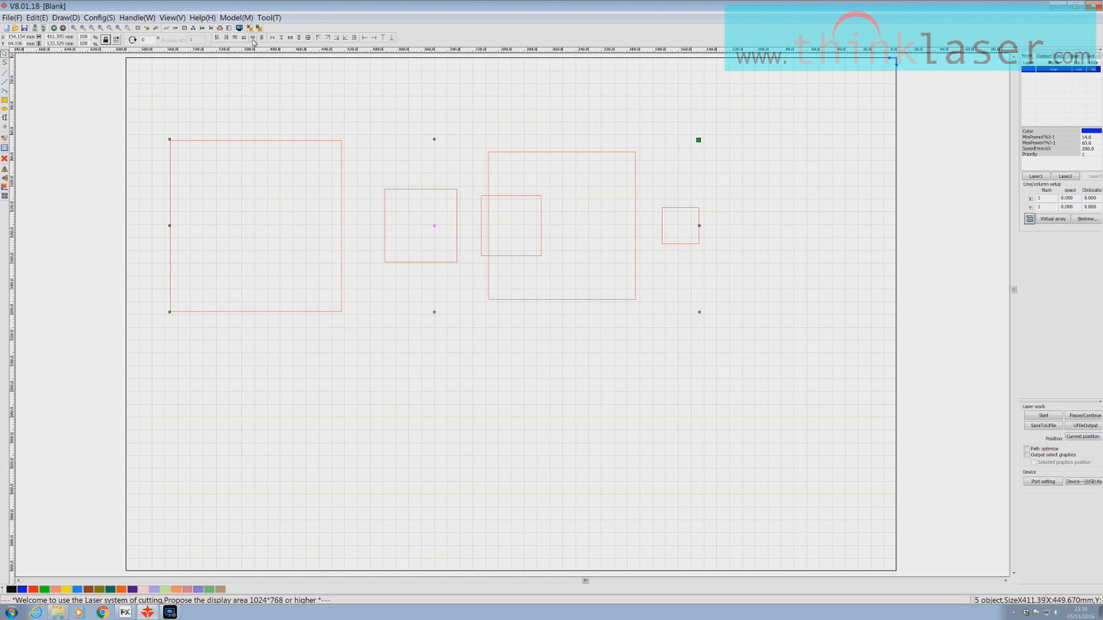
key("ctrl+z")
Step: Centre all five squares horizontally and vertically on the smallest square, and undo both alignments
left_click_drag(139, 63, 849, 401)
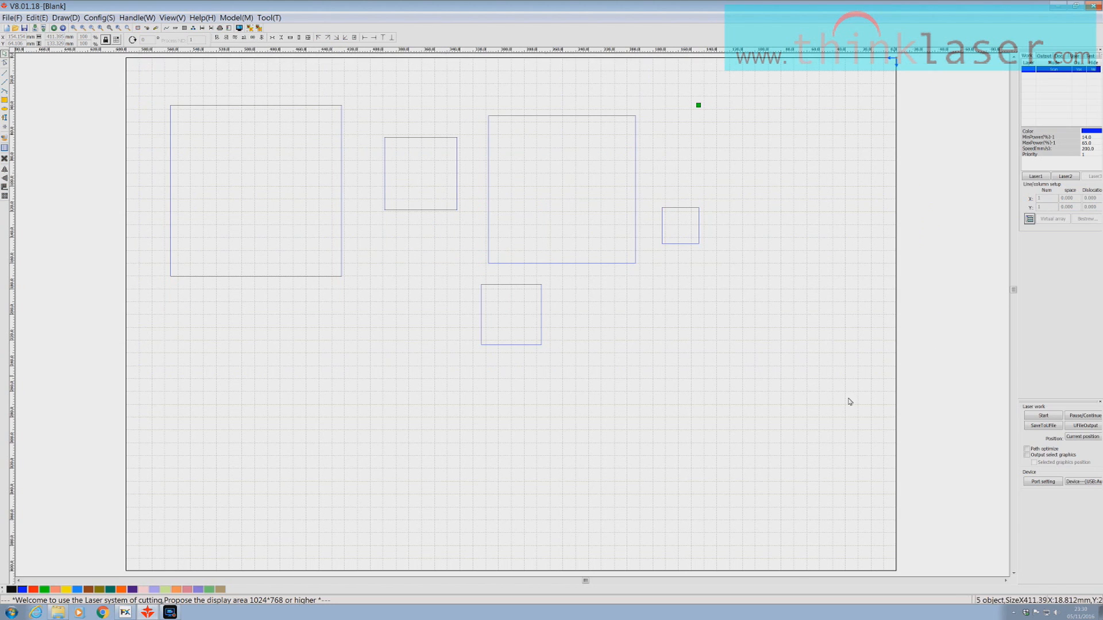
left_click(261, 38)
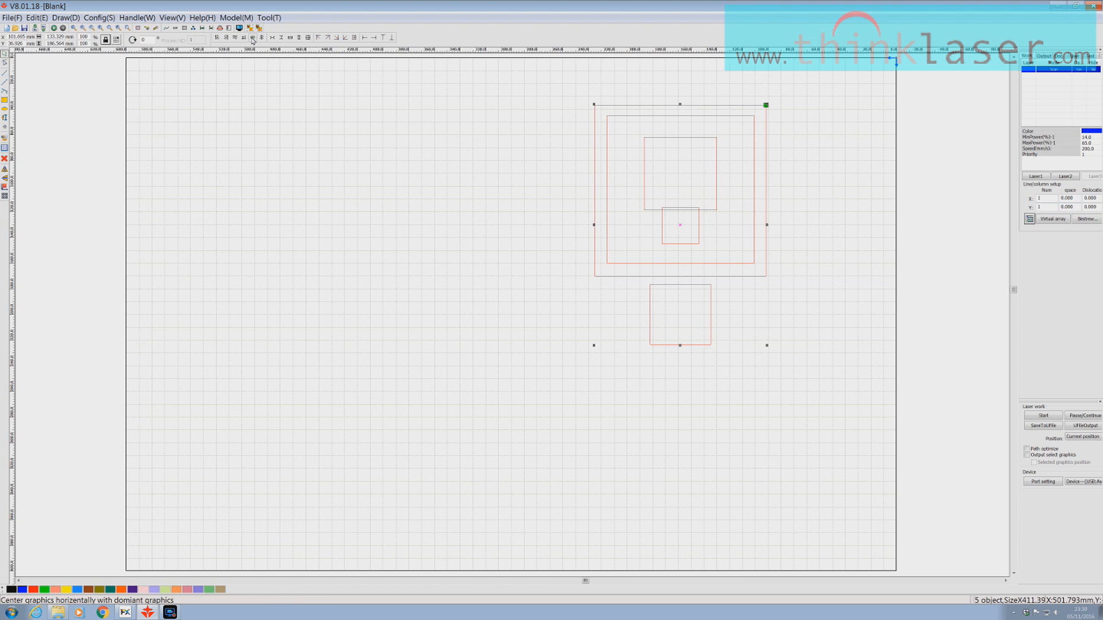
left_click(253, 38)
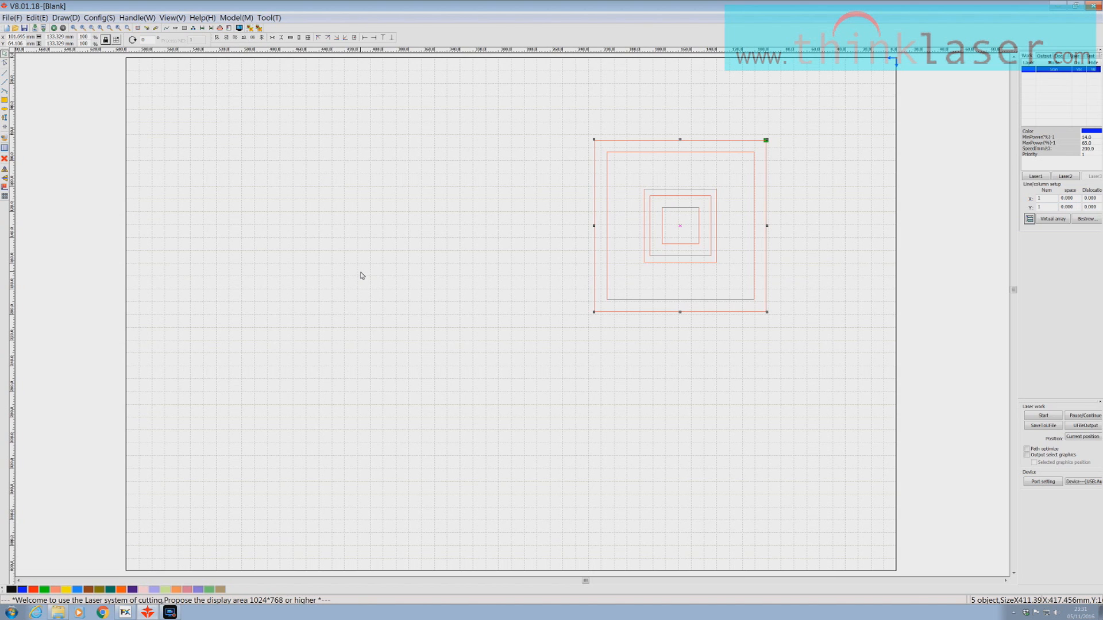
key("ctrl+z")
key("ctrl+z")
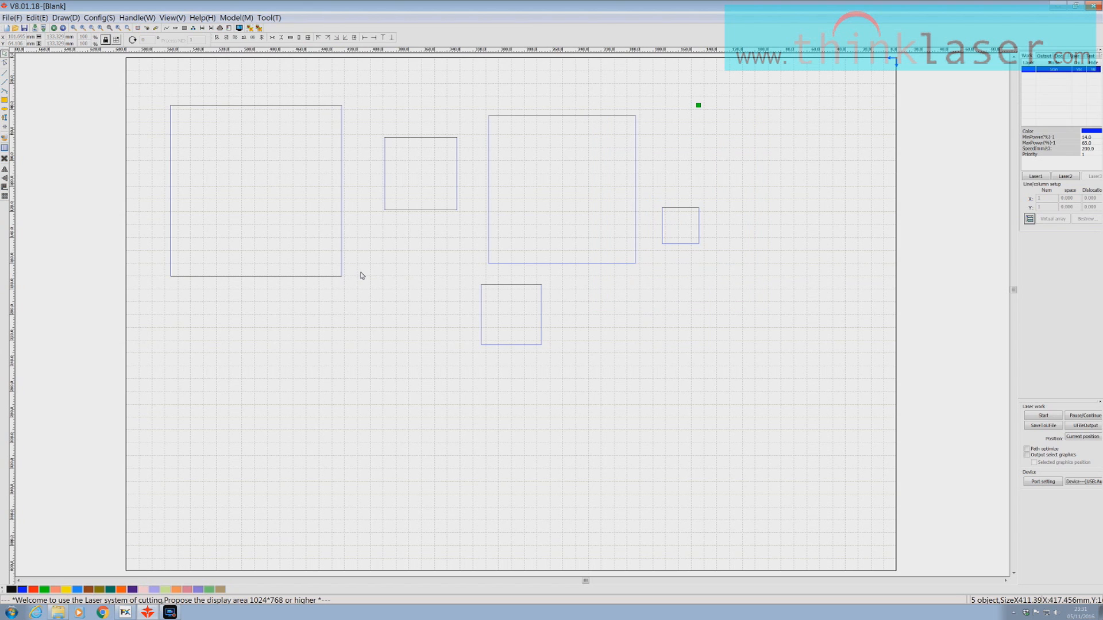
Step: Delete the four larger squares so that only the smallest one is kept
left_click_drag(350, 84, 640, 359)
key("Delete")
Step: Duplicate the smallest square six times in a rough column above and below it, and move the topmost copy slightly down
left_click_drag(636, 196, 747, 259)
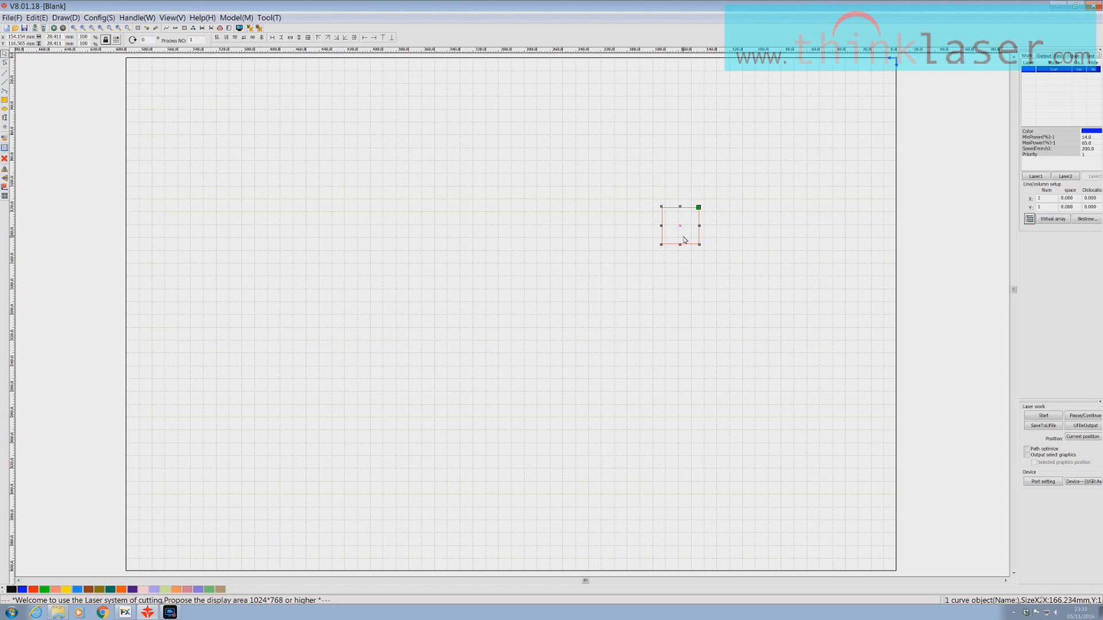
key("ctrl+v")
left_click(680, 274)
left_click(669, 337)
left_click(666, 382)
left_click(661, 432)
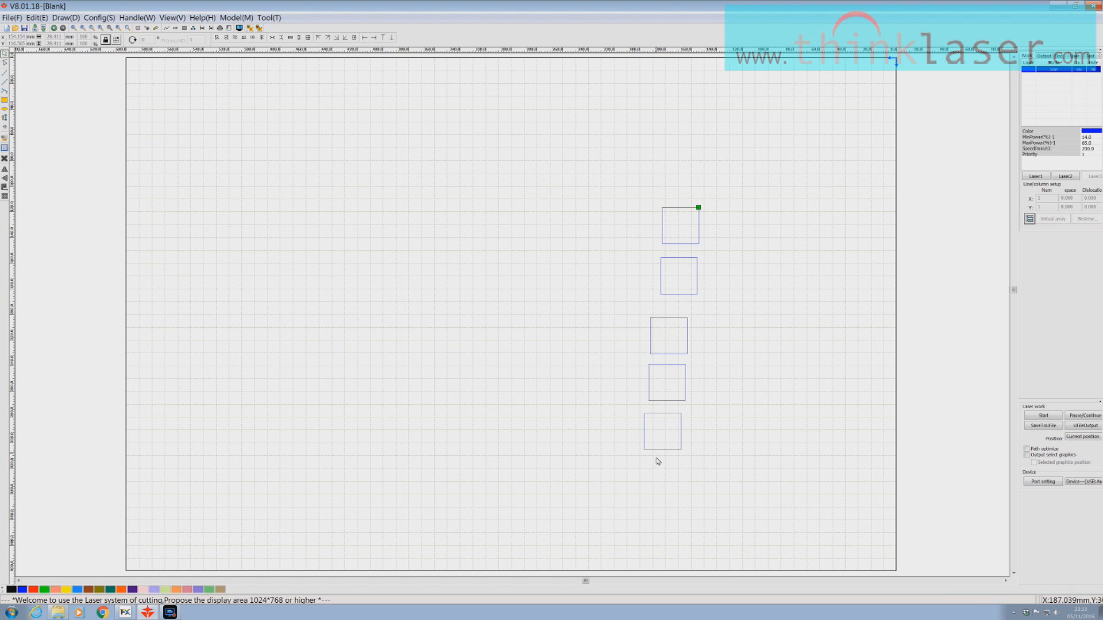
left_click(670, 538)
left_click(661, 75)
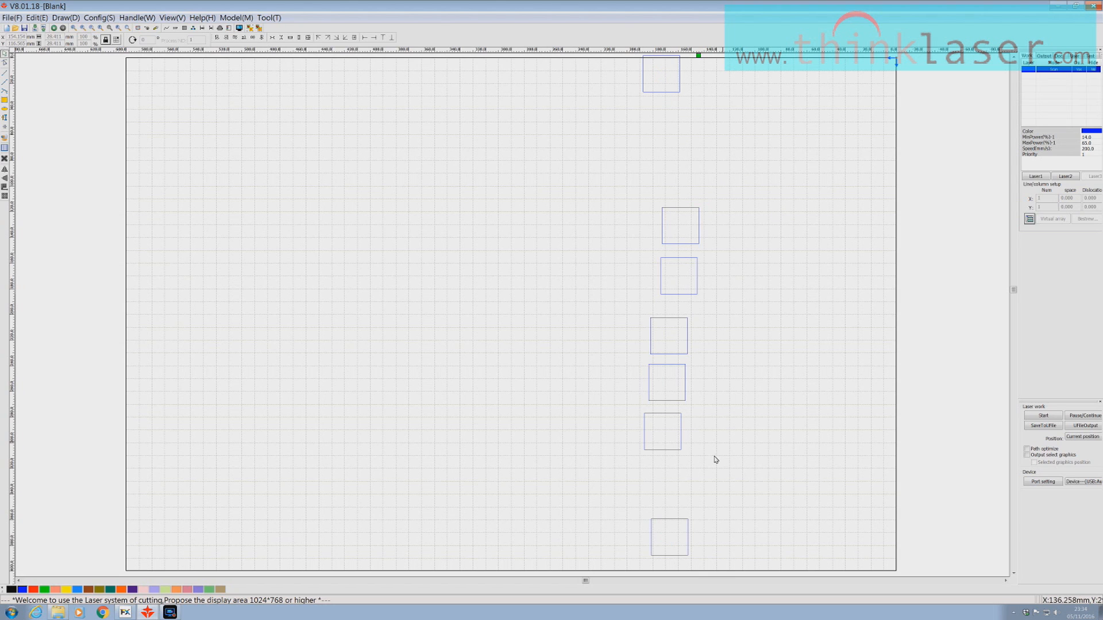
left_click_drag(650, 90, 648, 142)
Step: Space the seven squares evenly in the vertical direction and centre them horizontally on the topmost square
left_click_drag(578, 76, 737, 568)
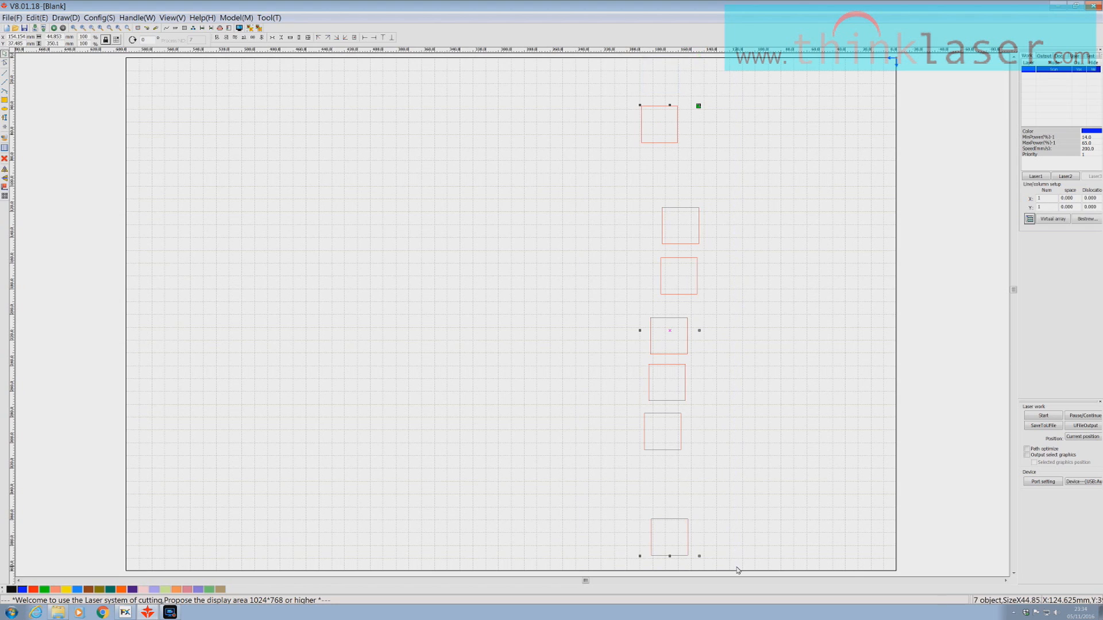
left_click(282, 38)
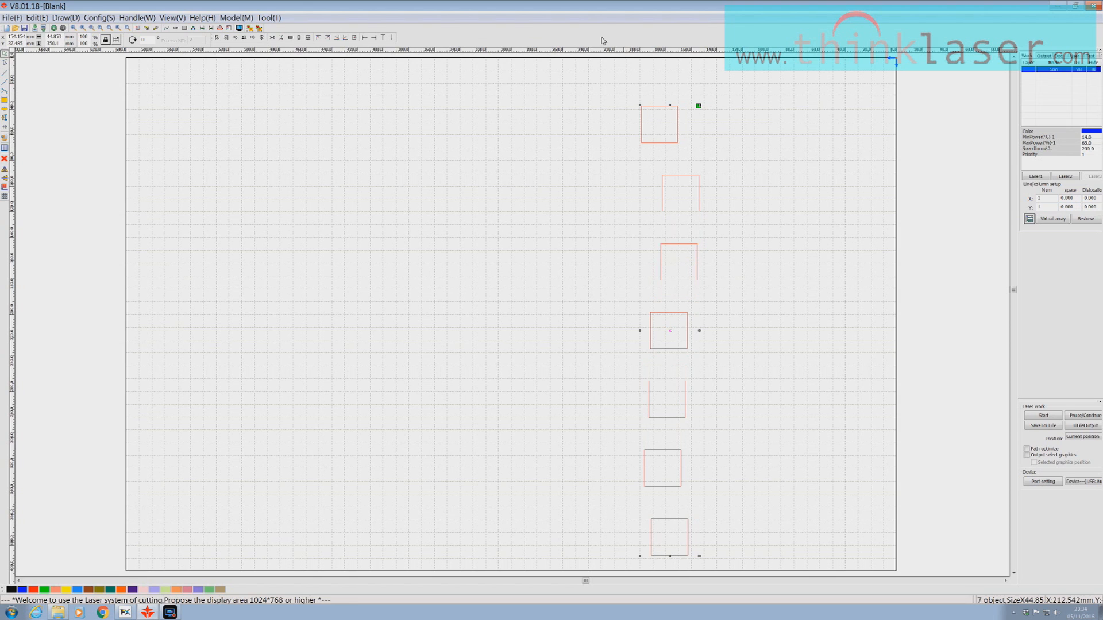
left_click(261, 38)
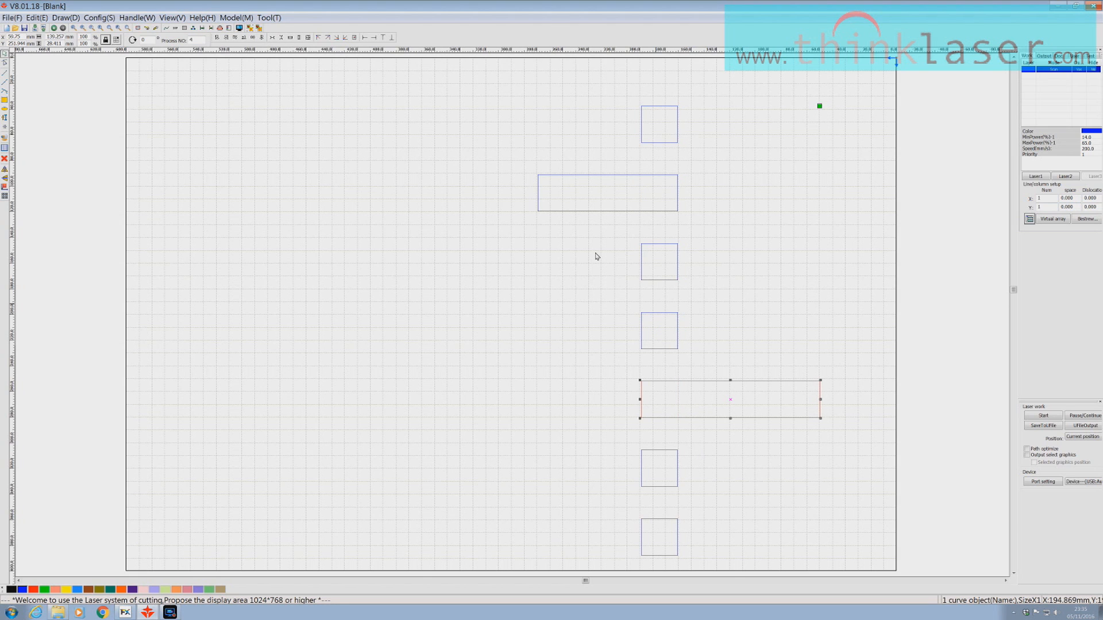
Step: Resize all seven shapes, including the two stretched rectangles, to the same width
mouse_move(426, 63)
left_mouse_down()
mouse_move(815, 401)
mouse_move(852, 498)
mouse_move(843, 561)
left_mouse_up()
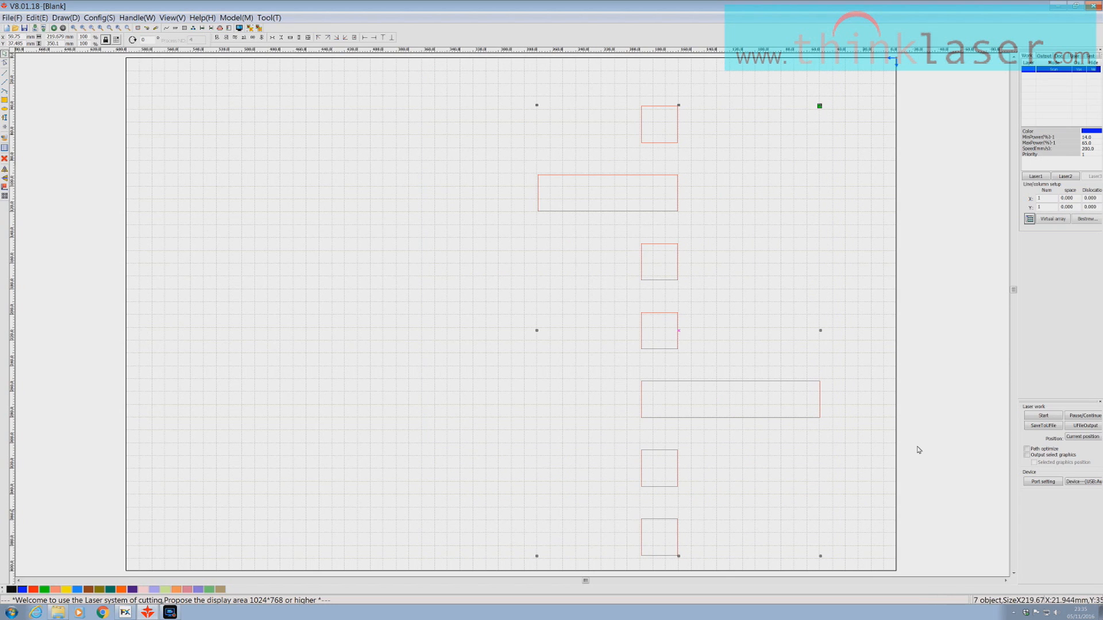
left_click(291, 38)
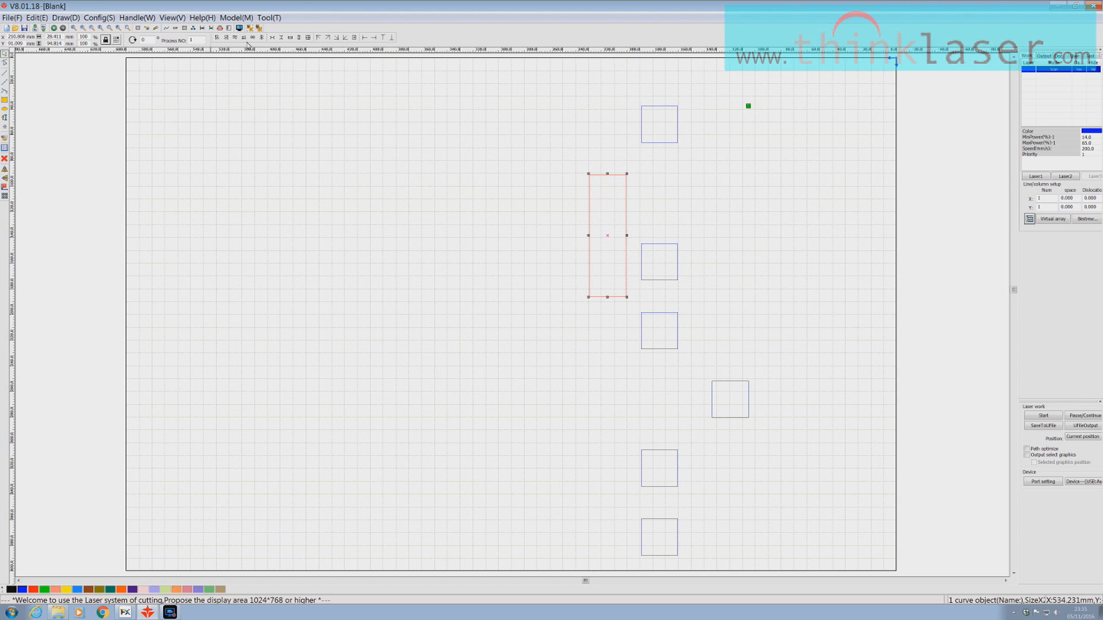
Step: Stretch the topmost square to about 44 mm tall and resize all seven shapes to the same height
left_click_drag(567, 83, 818, 568)
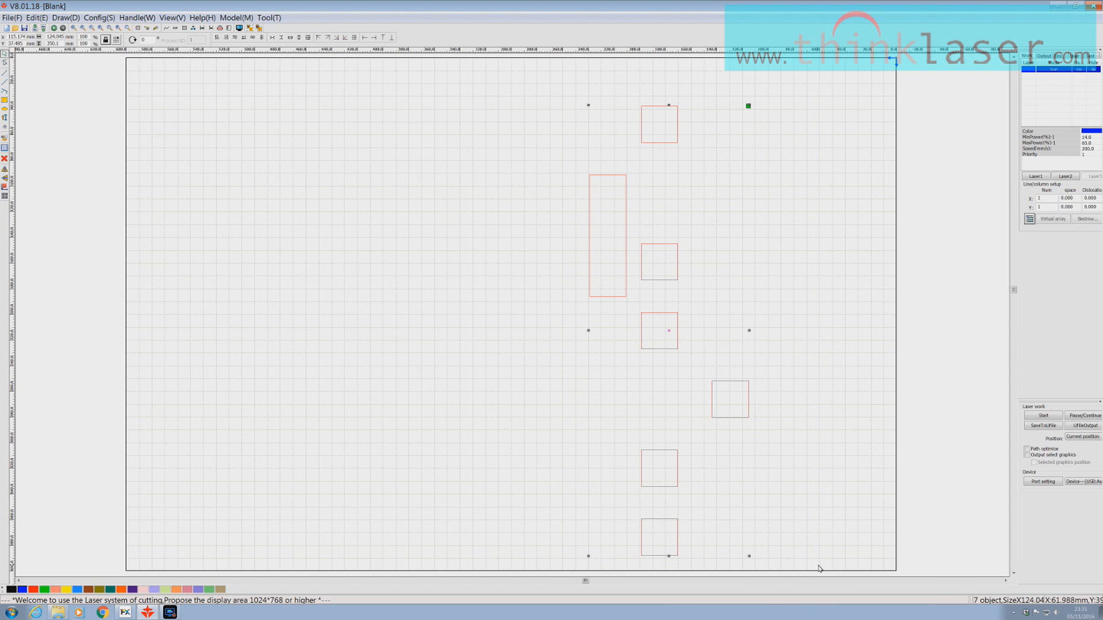
left_click(662, 112)
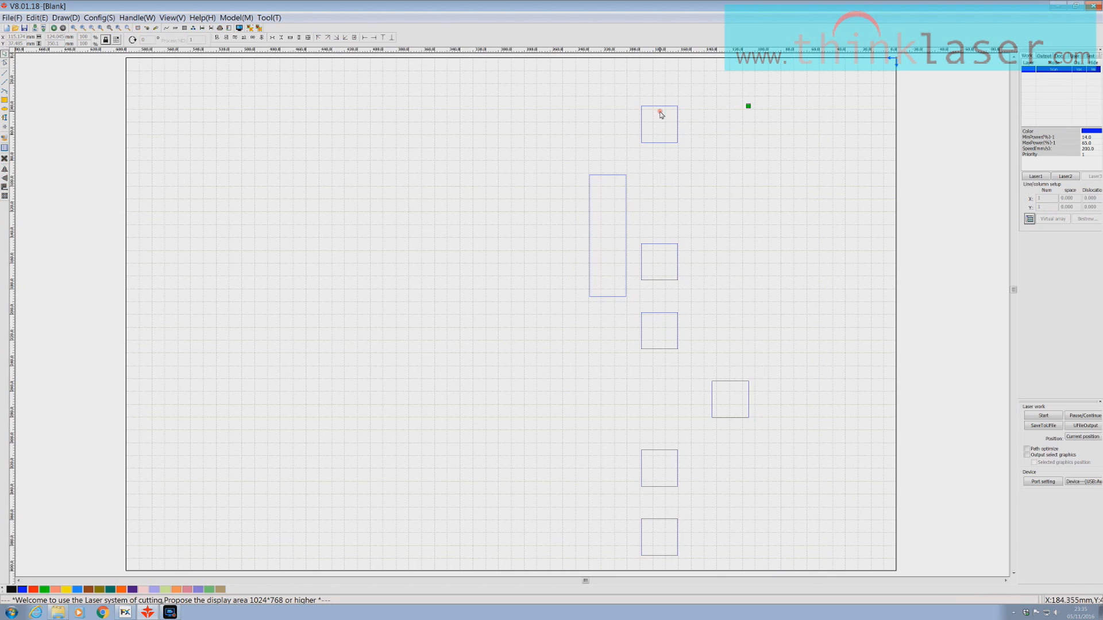
left_click_drag(625, 92, 699, 136)
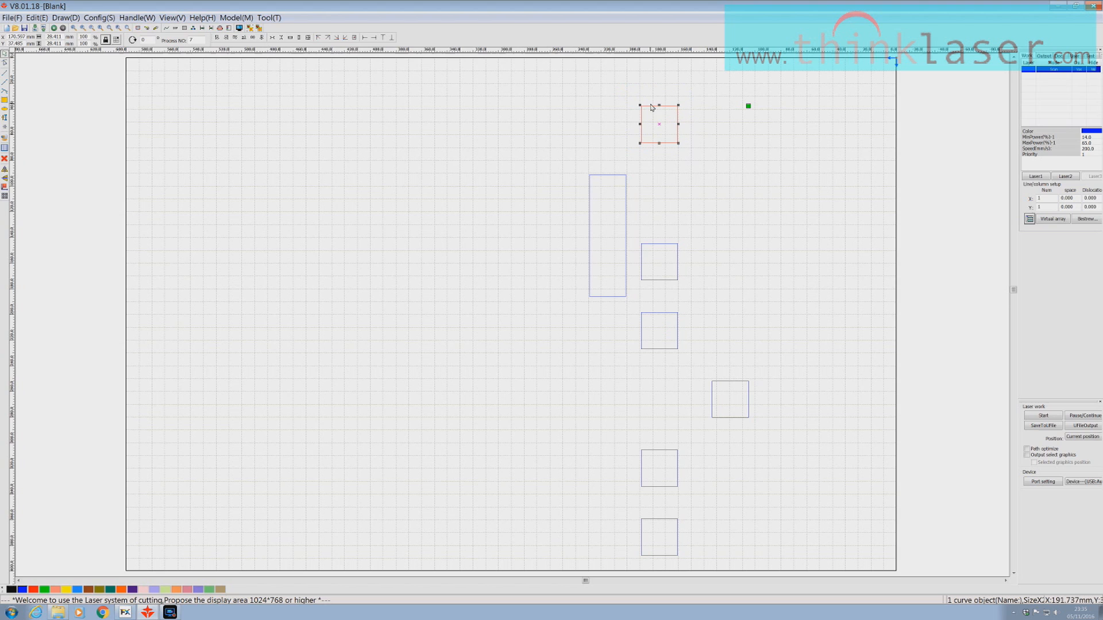
left_click_drag(659, 108, 669, 90)
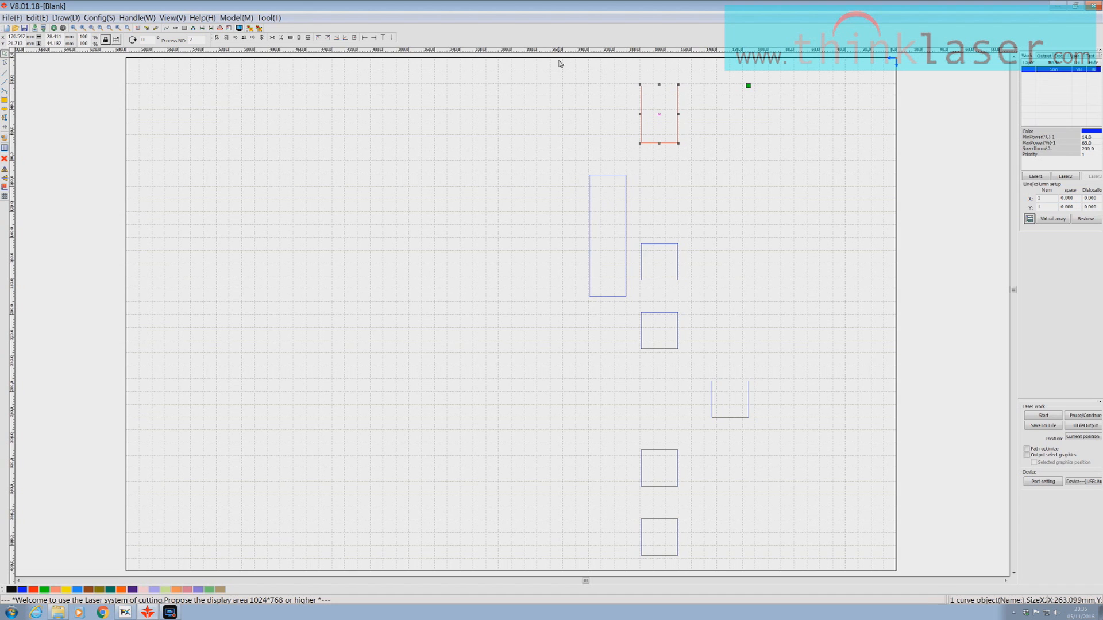
left_click_drag(522, 58, 766, 553)
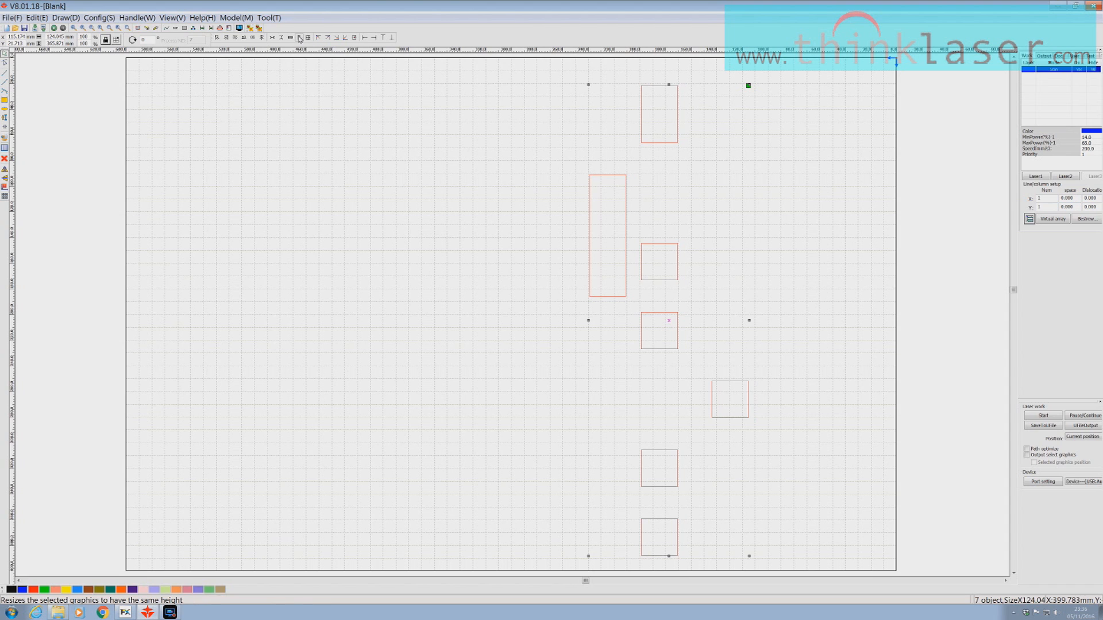
left_click(299, 37)
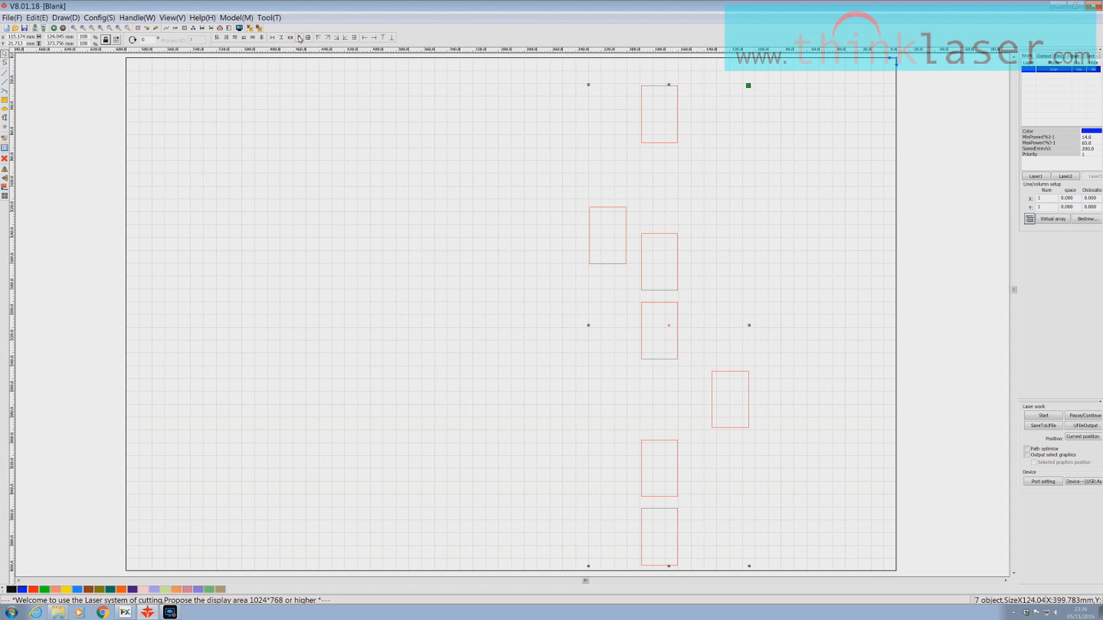
Step: Widen the topmost rectangle to about 78 mm and make all seven shapes the same size
left_click(642, 115)
left_click_drag(638, 71, 683, 150)
left_click_drag(640, 115, 578, 114)
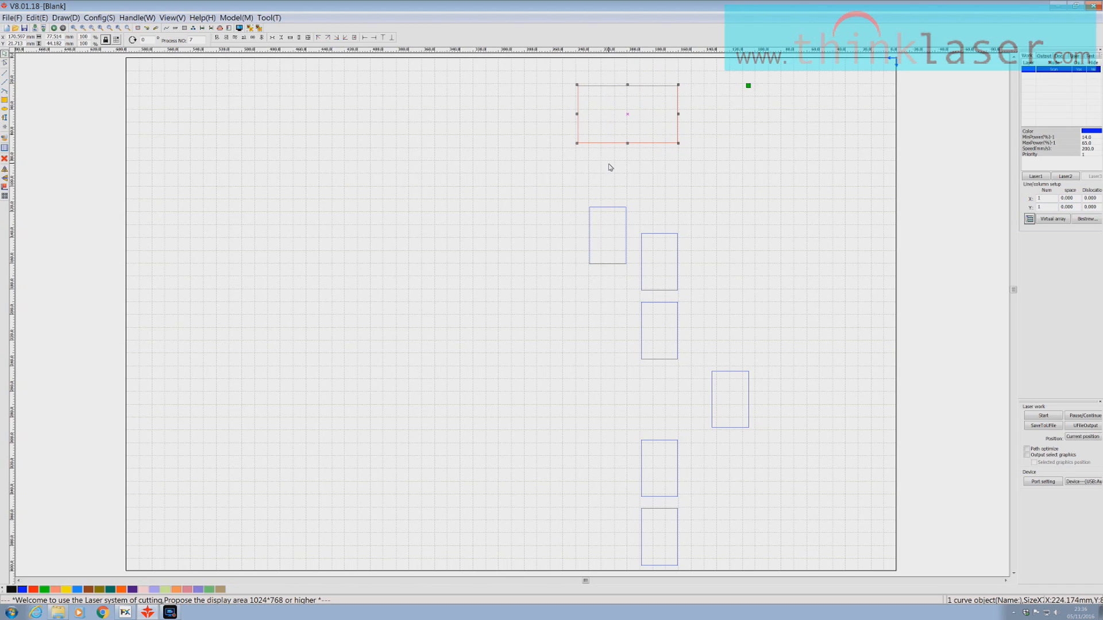
left_click_drag(516, 62, 781, 573)
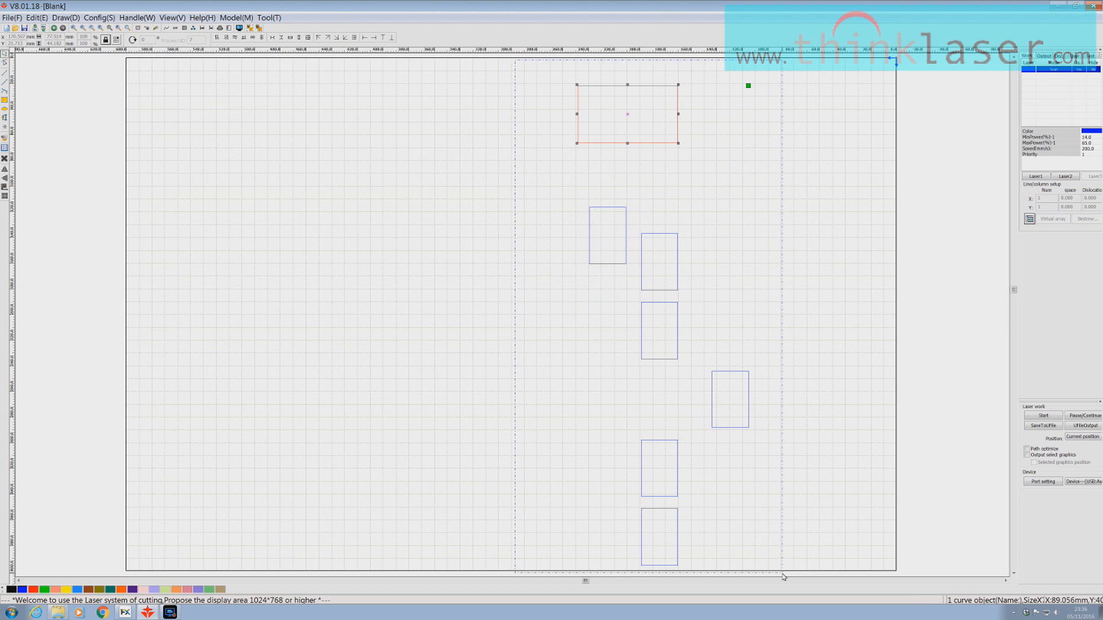
left_click(309, 38)
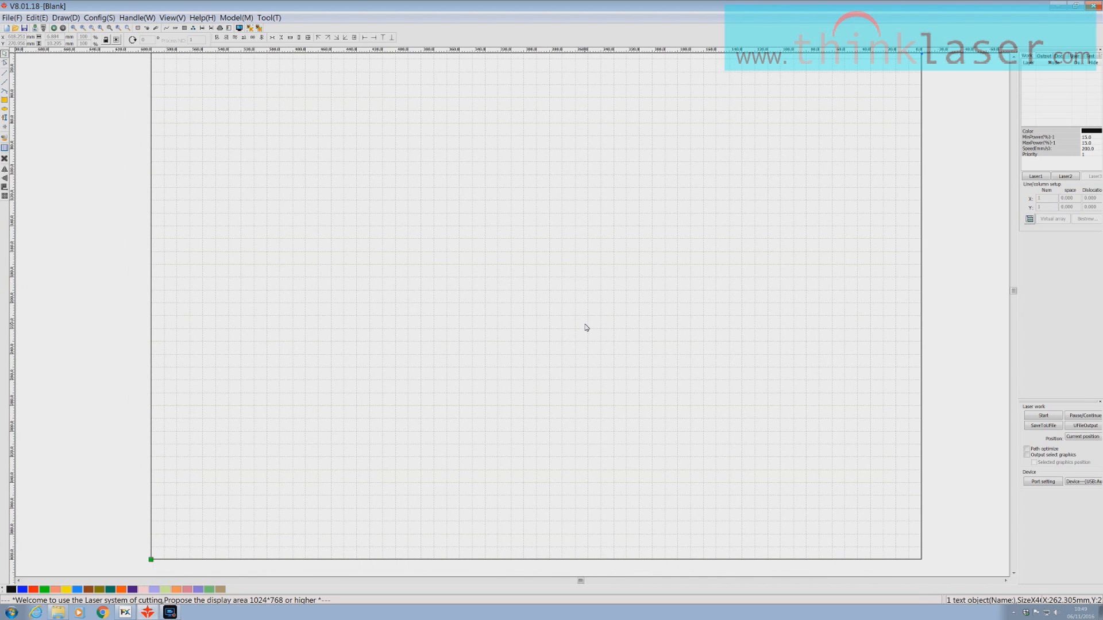
Step: Place a new text object on the blank page and enable variable text for it
left_click(5, 118)
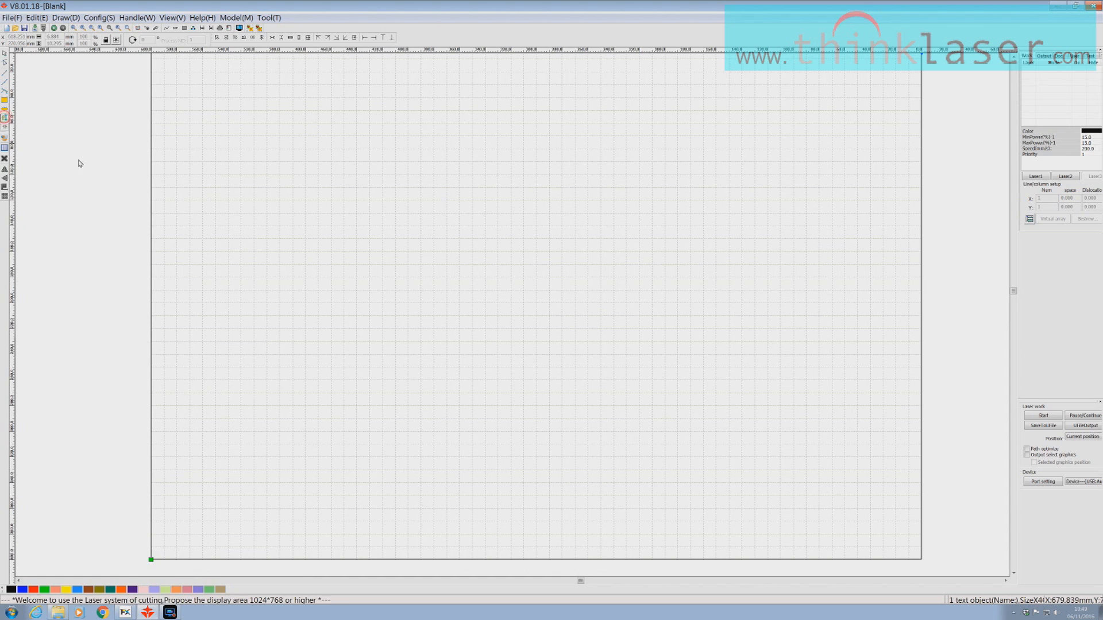
left_click(390, 260)
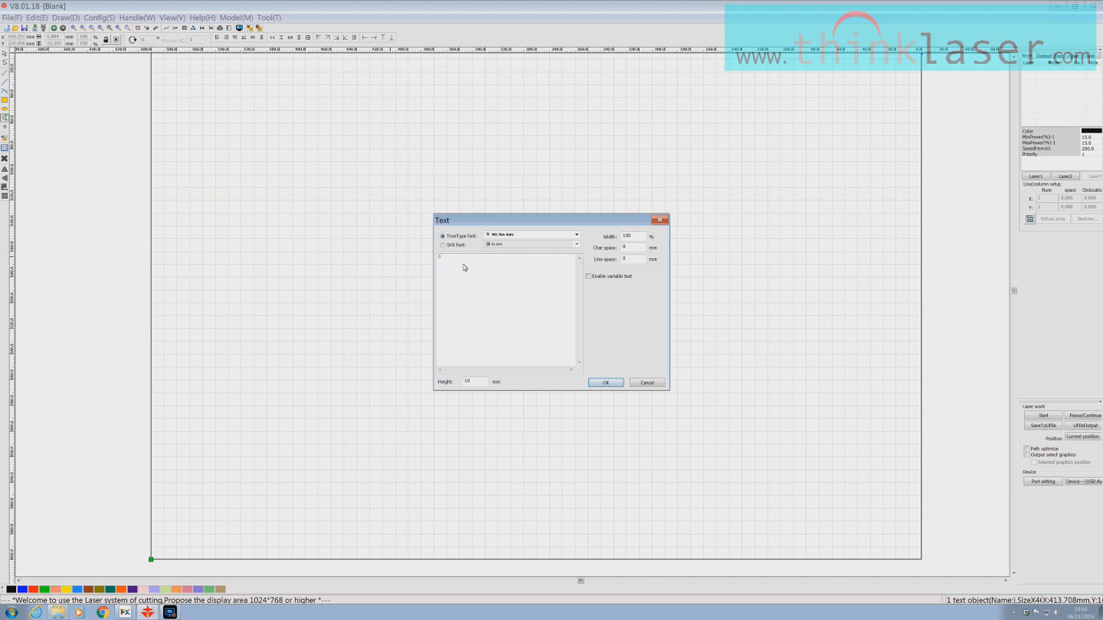
left_click(588, 277)
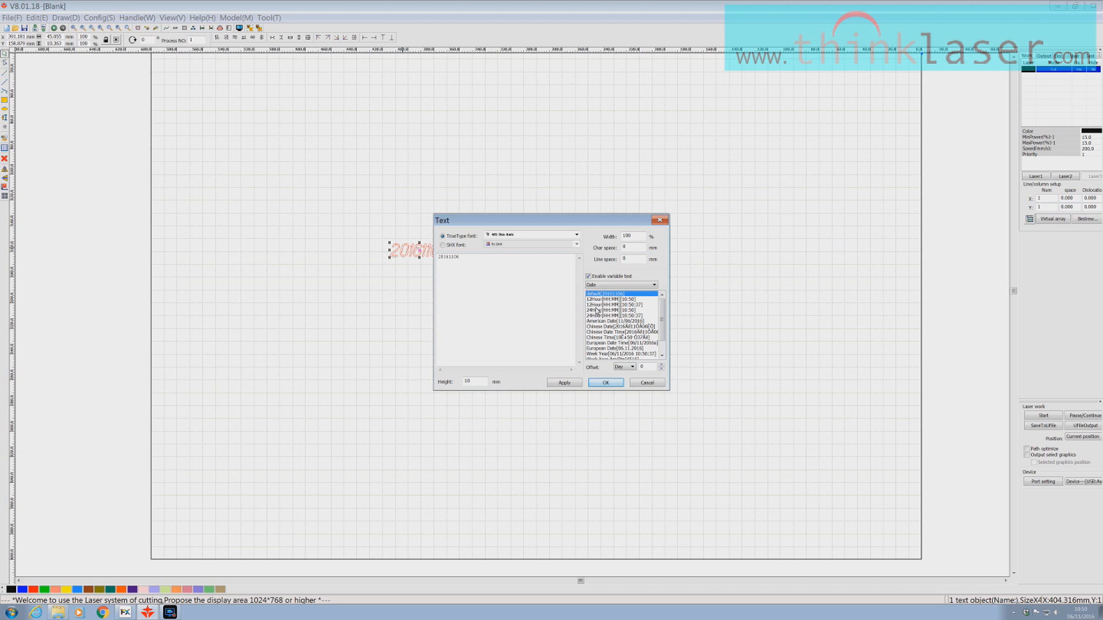
Step: Set the variable text to the 12-hour time format with seconds, apply it repeatedly to refresh the time, and accept the text
left_click(590, 305)
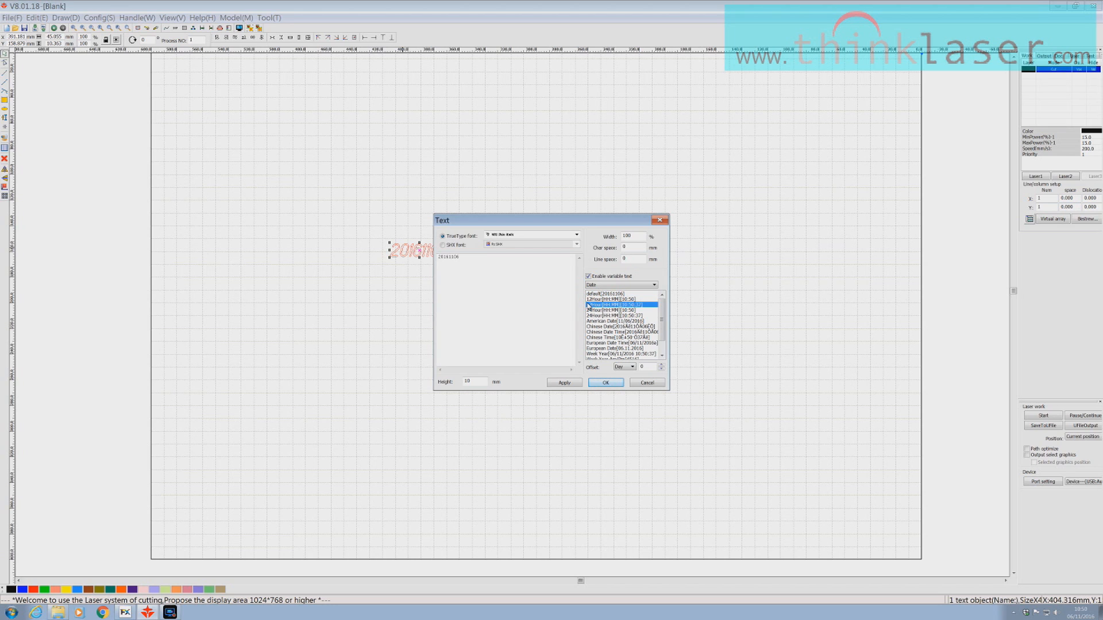
left_click(565, 382)
left_click(563, 383)
left_click(563, 383)
left_click(563, 384)
left_click(566, 385)
left_click(606, 384)
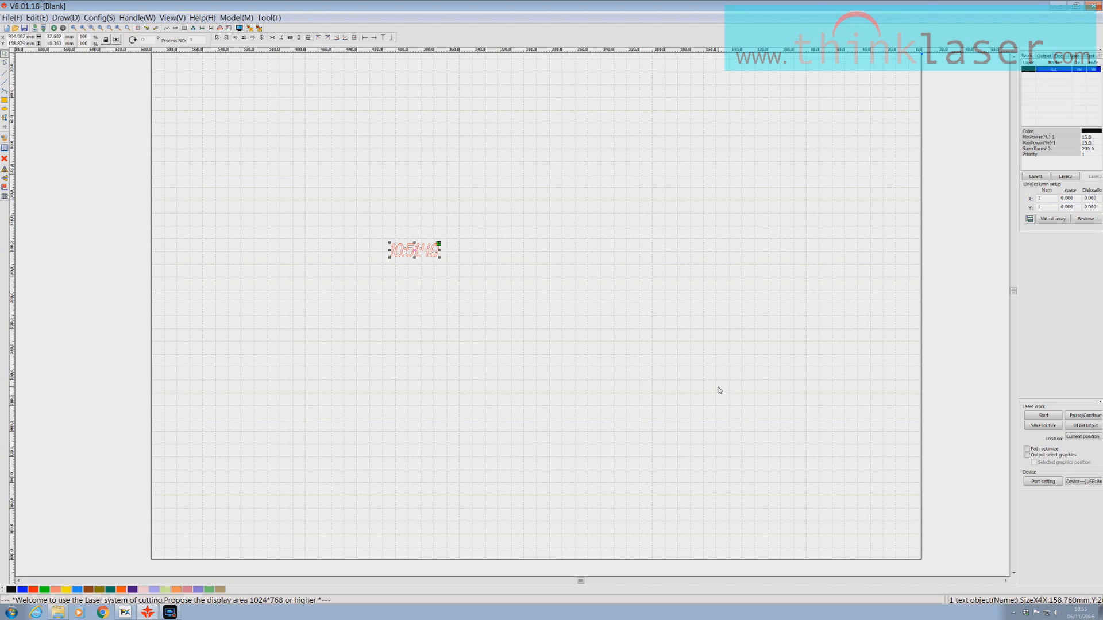
Step: Reopen the time text for editing and switch its variable text type to serial number
double_click(409, 251)
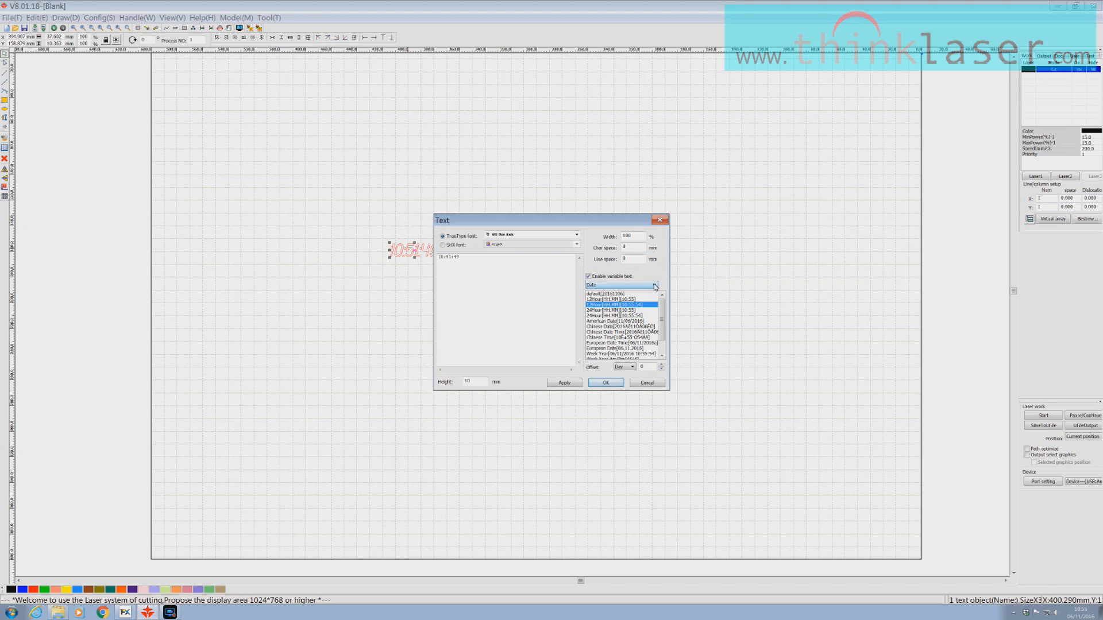
left_click(655, 285)
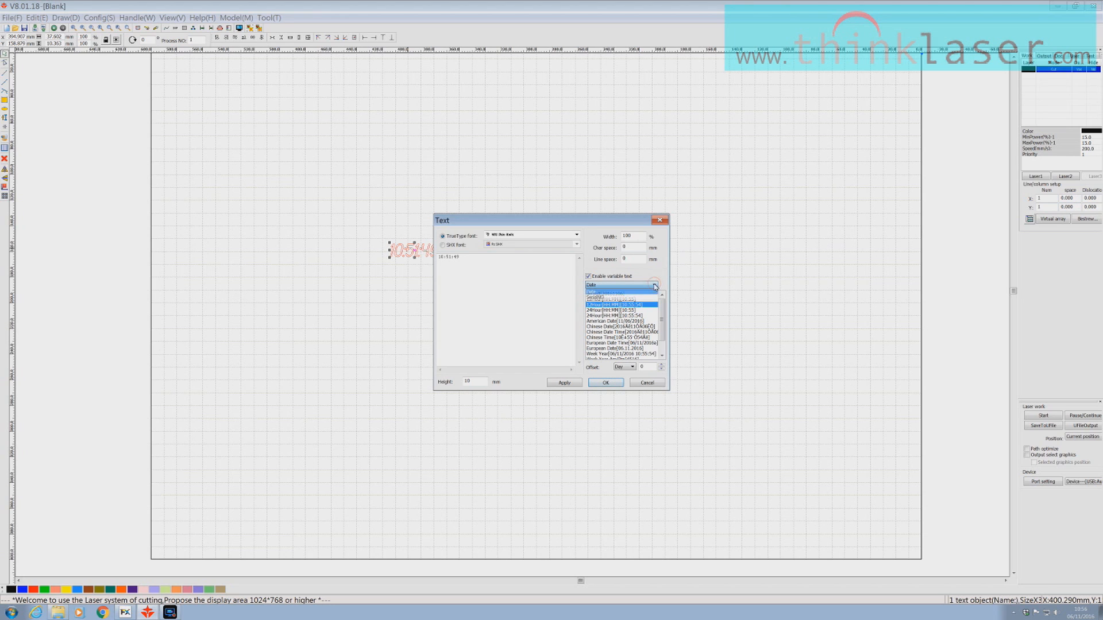
left_click(601, 299)
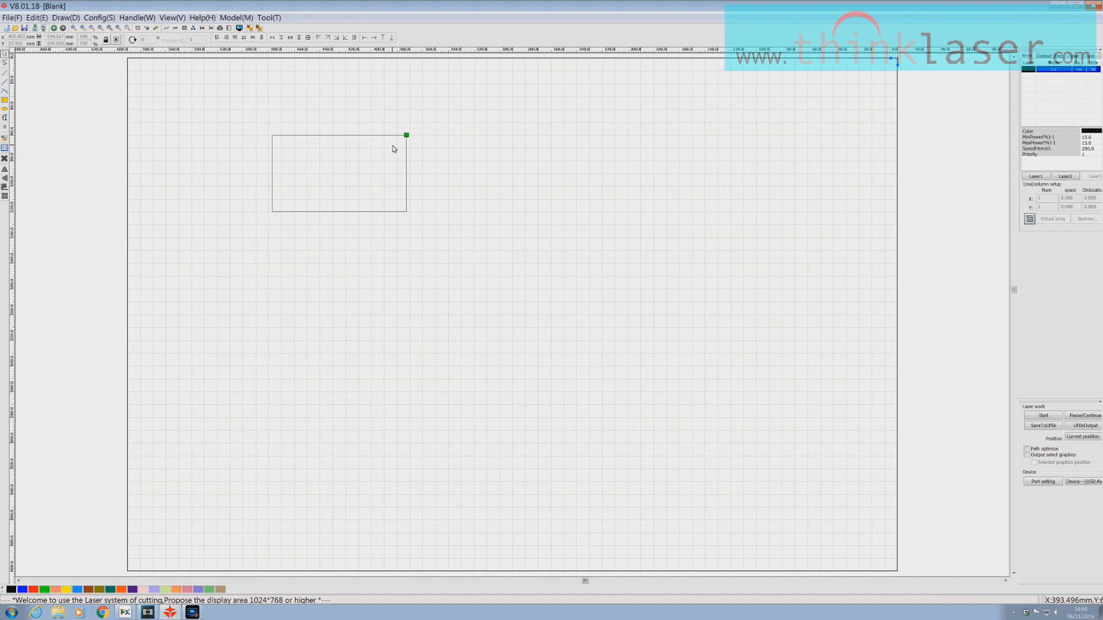
Step: Resize the rectangle to 40 mm wide and 20 mm high
left_click_drag(249, 116, 461, 253)
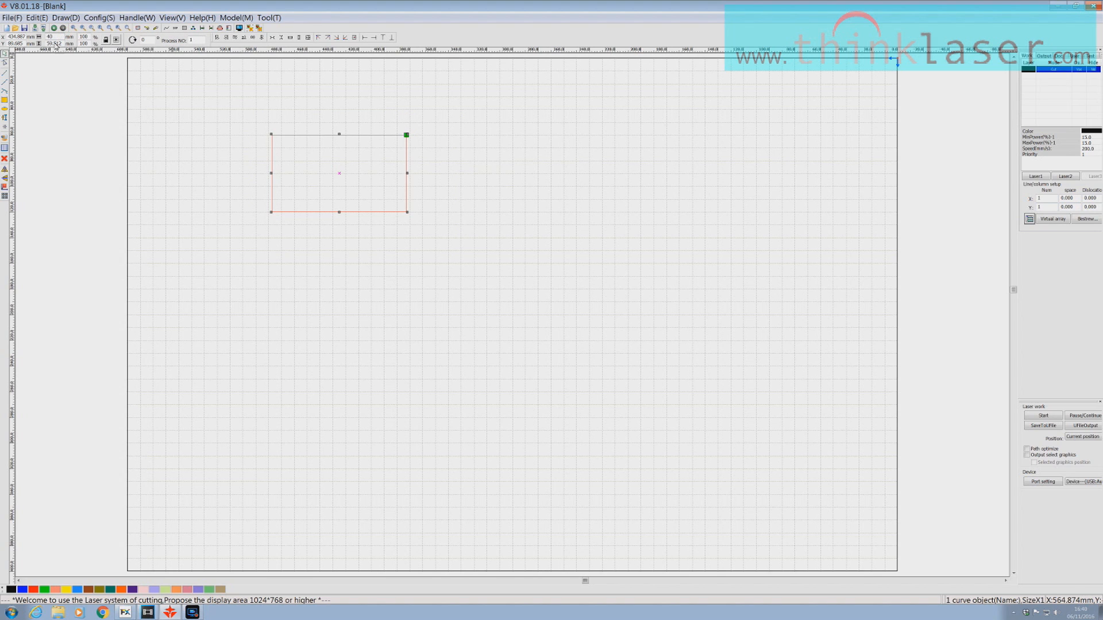
key("Return")
type("20")
key("Return")
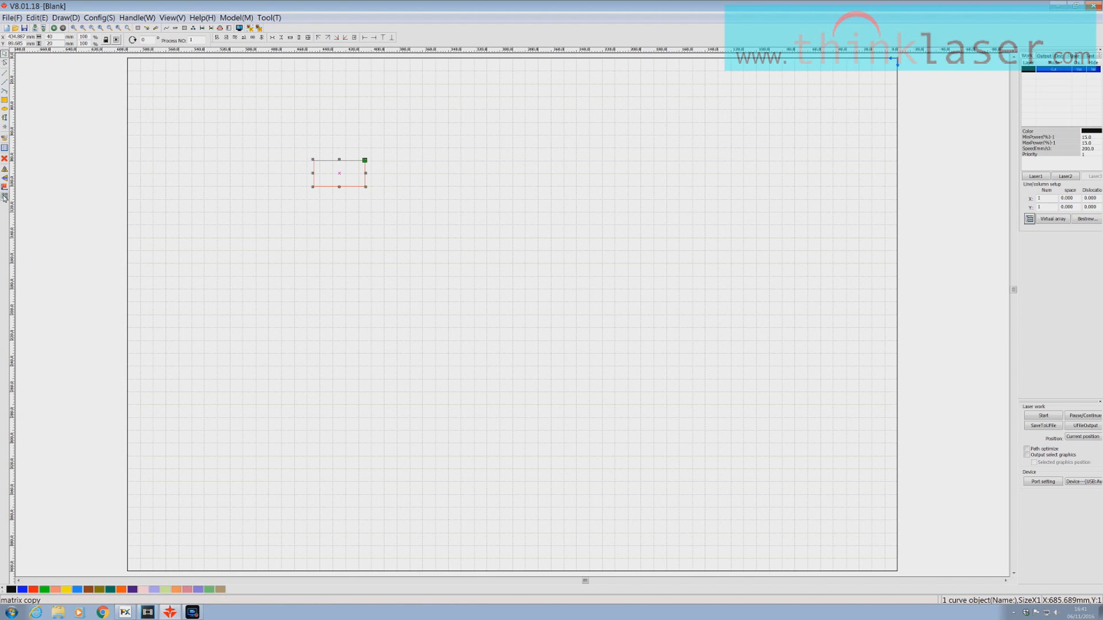
Step: Array copy the 40 x 20 mm rectangle into a grid of 5 by 5 with 5 mm X and Y spacing
left_click(5, 197)
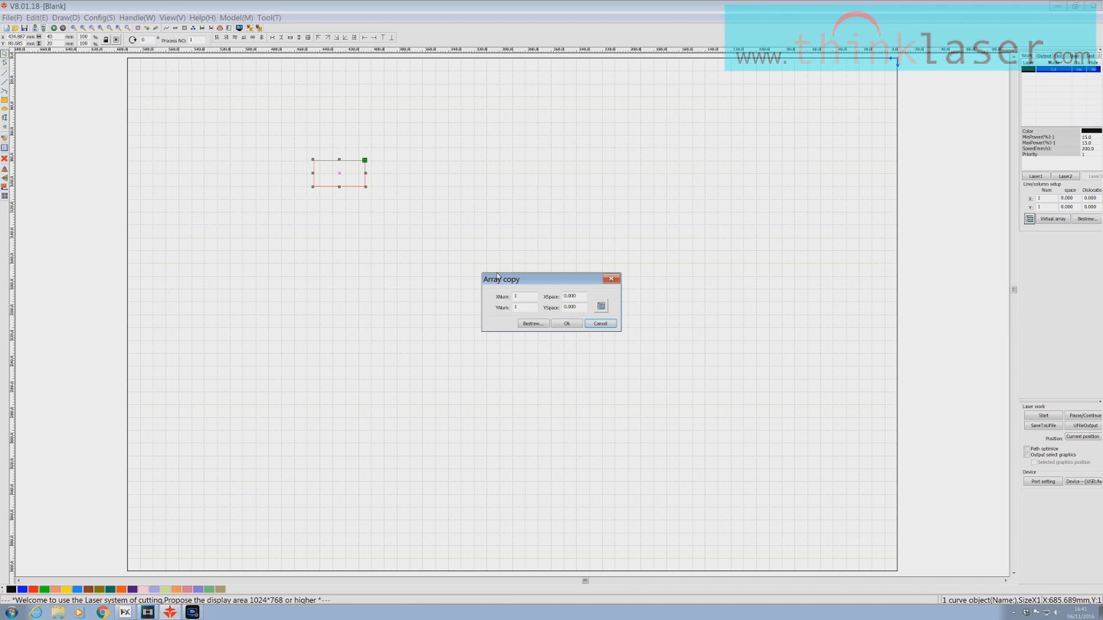
double_click(520, 295)
type("5")
double_click(531, 307)
type("5")
double_click(575, 296)
type("5")
left_click(582, 307)
type("5")
left_click(567, 324)
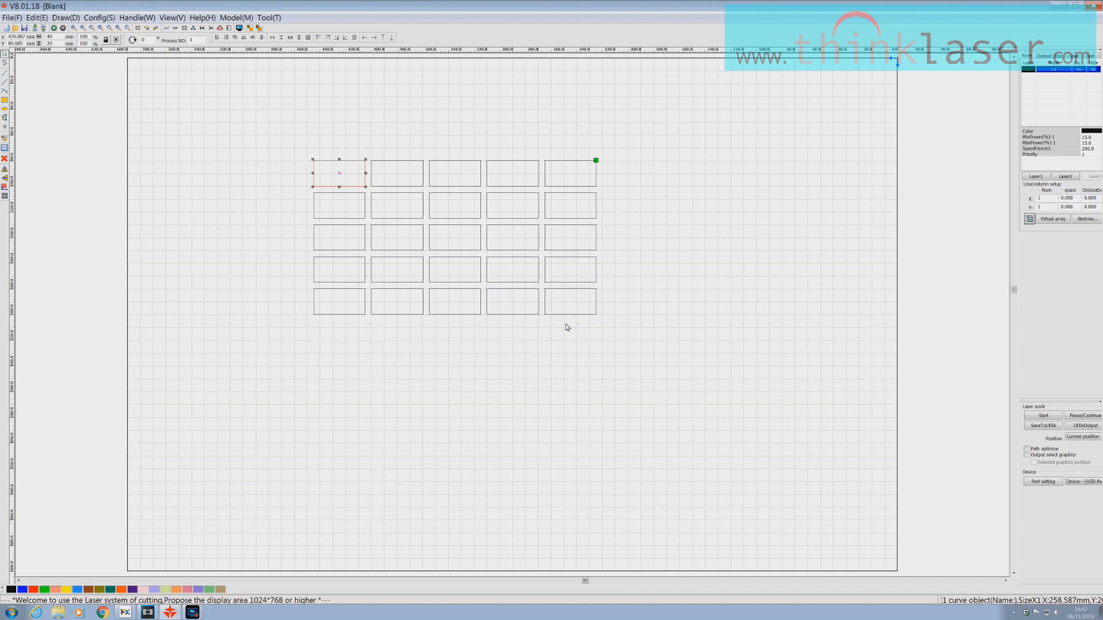
Step: Start a serial number text in the upper-left rectangle of the grid with start SN 001 and current SN 001
left_click(5, 117)
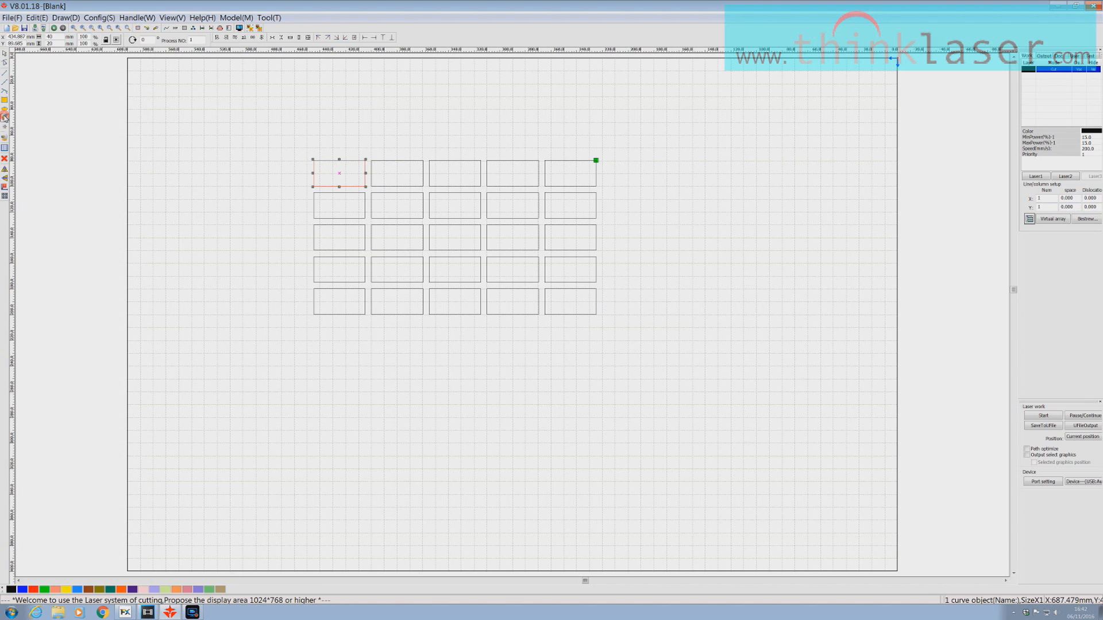
left_click(317, 179)
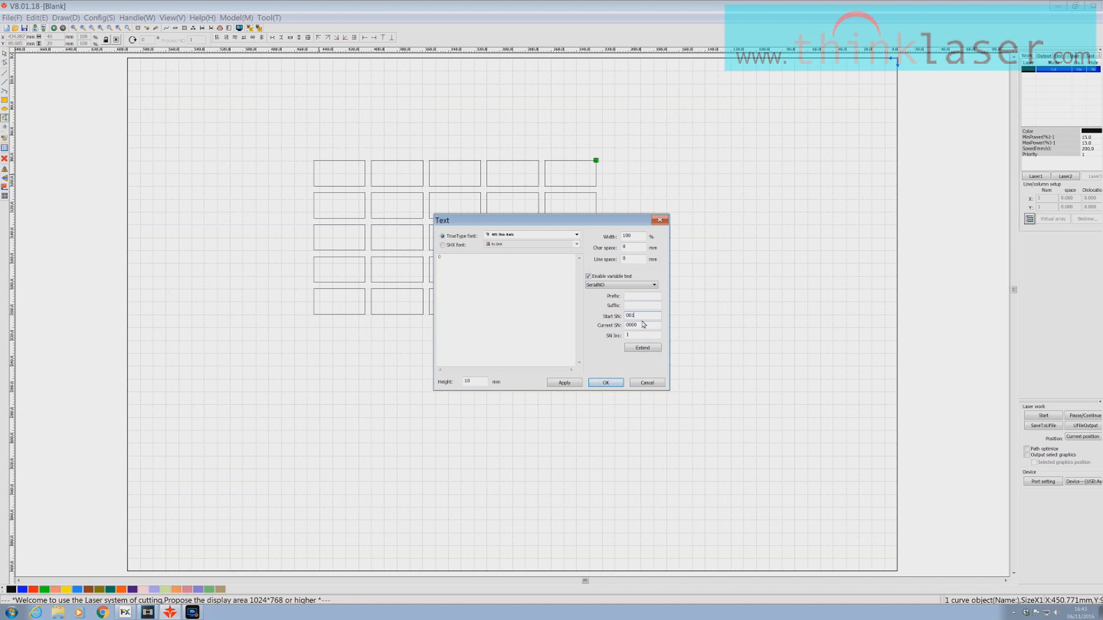
left_click_drag(641, 326, 609, 327)
type("0")
Step: Set the serial number array to 5 by 5 with spacing 45 in X and 25 in Y, numbered row by row, and place the text
left_click(641, 348)
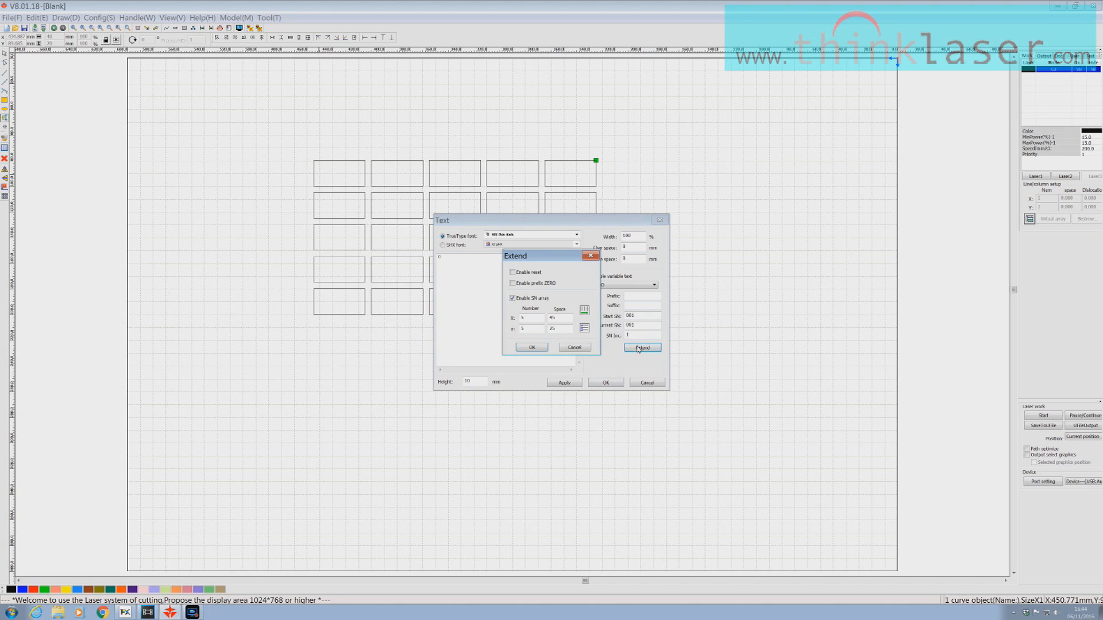
left_click(513, 283)
left_click(512, 283)
left_click(585, 311)
left_click(523, 348)
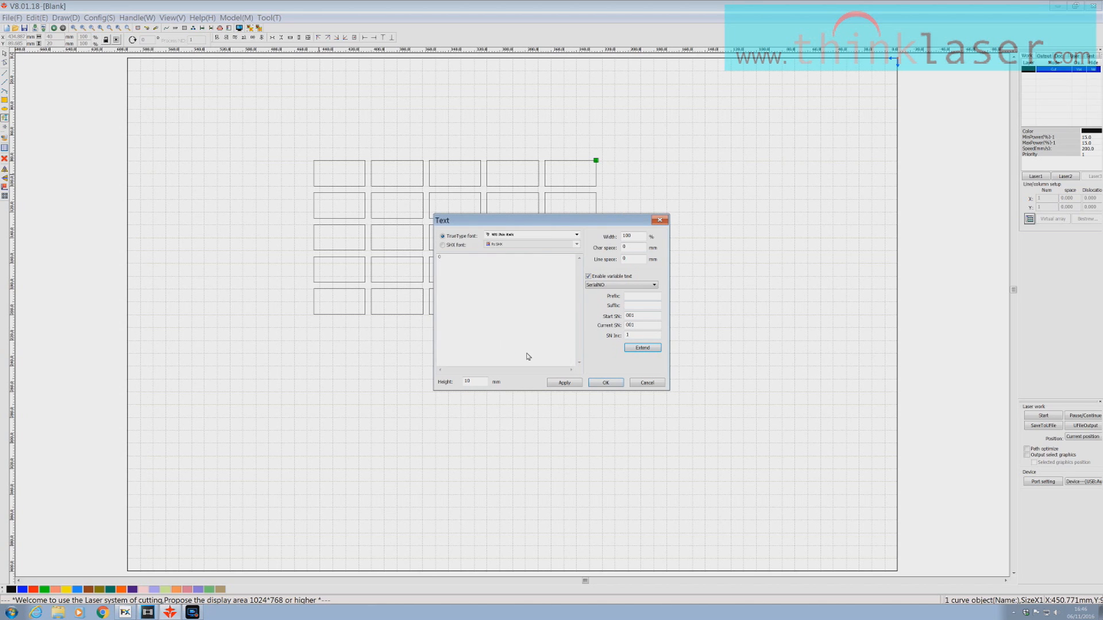
left_click(565, 383)
left_click(604, 383)
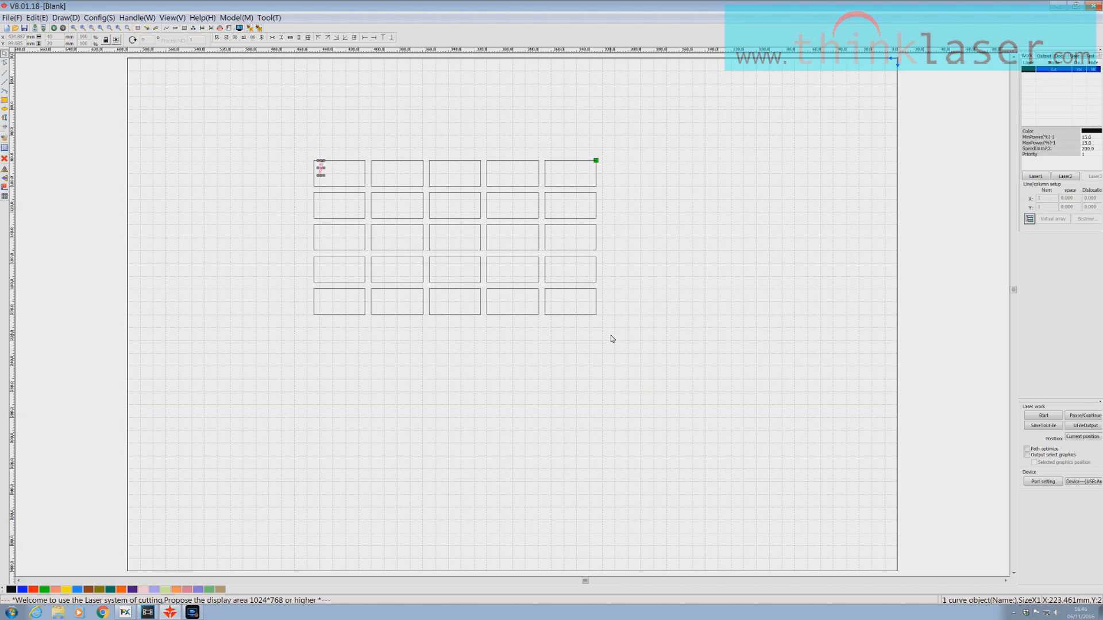
Step: Reopen the serial number text in the first rectangle and reapply its settings to generate the full number array
double_click(321, 174)
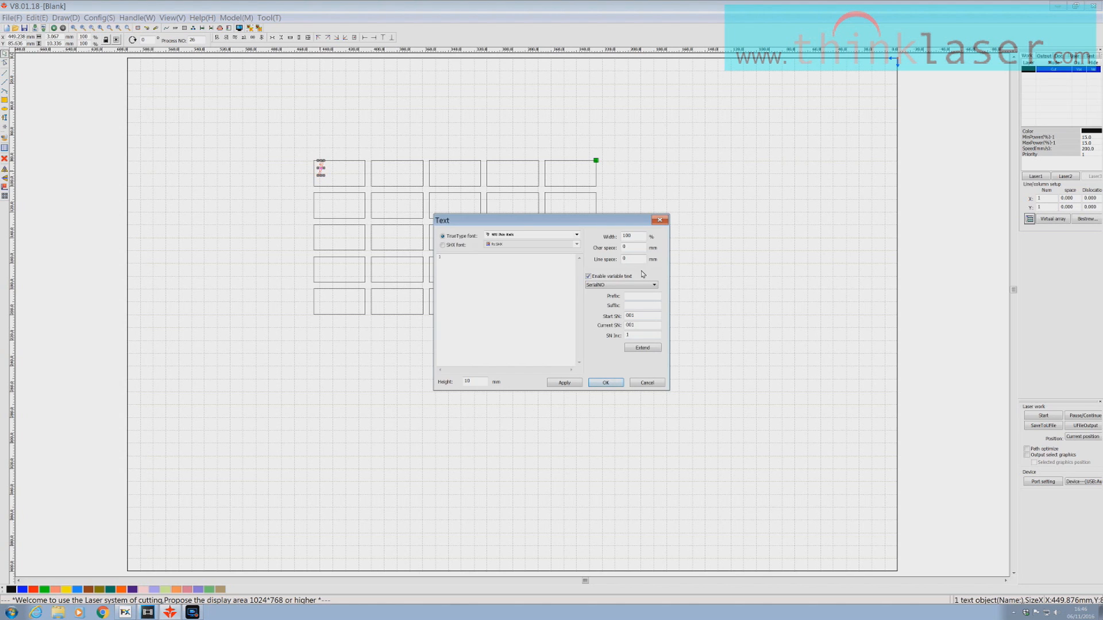
left_click(566, 383)
left_click(605, 383)
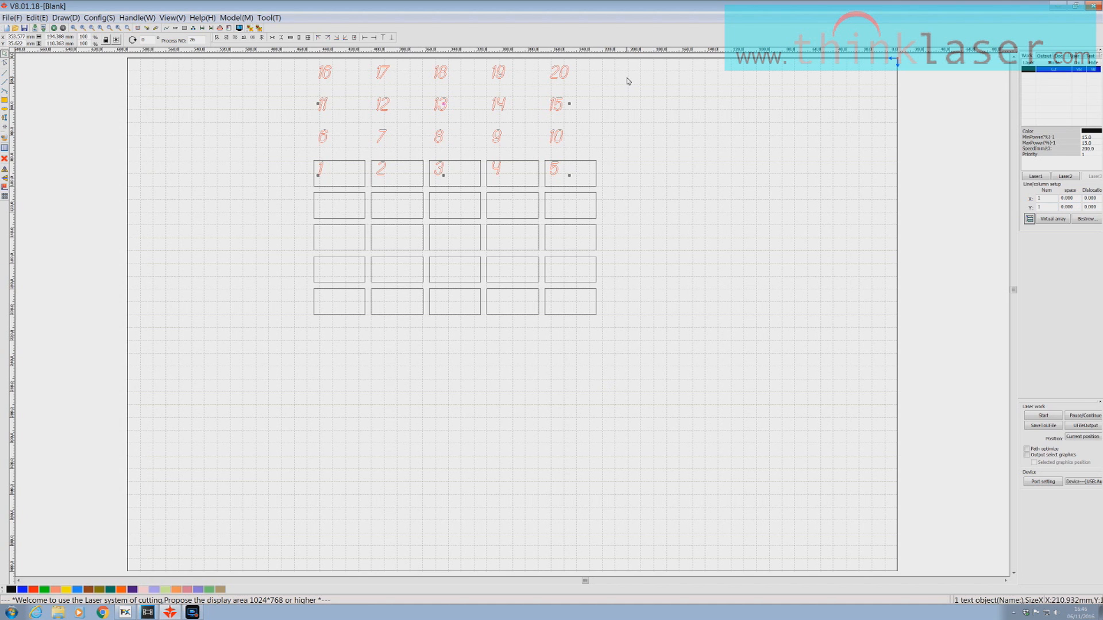
Step: Move the serial number array down so each number sits inside its own rectangle of the grid, and deselect it
scroll(644, 144, "down", 2)
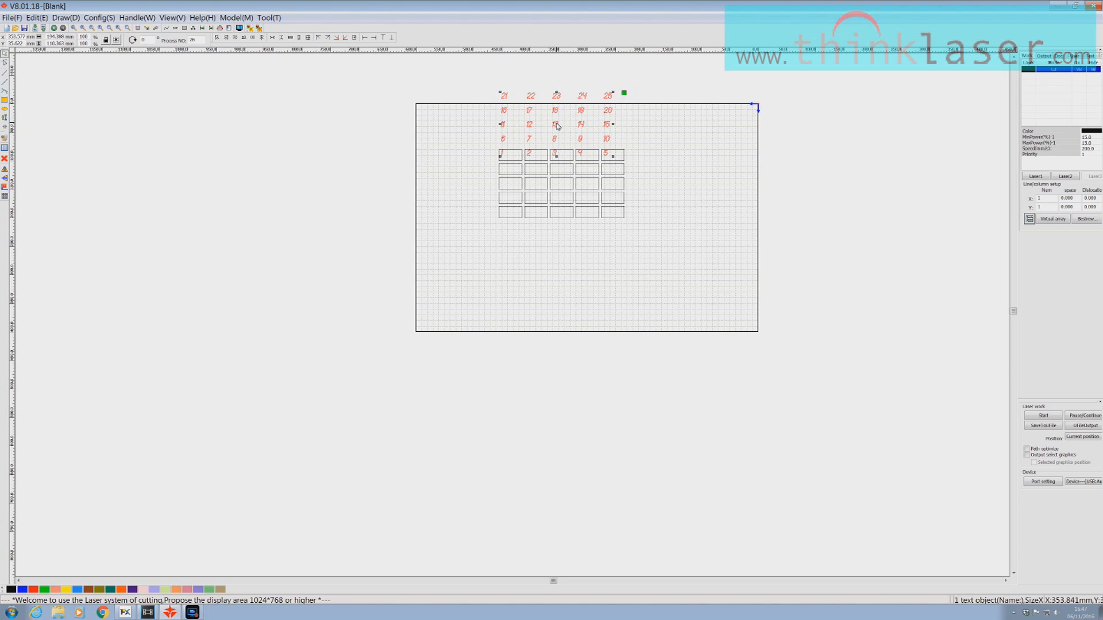
left_click_drag(557, 126, 563, 185)
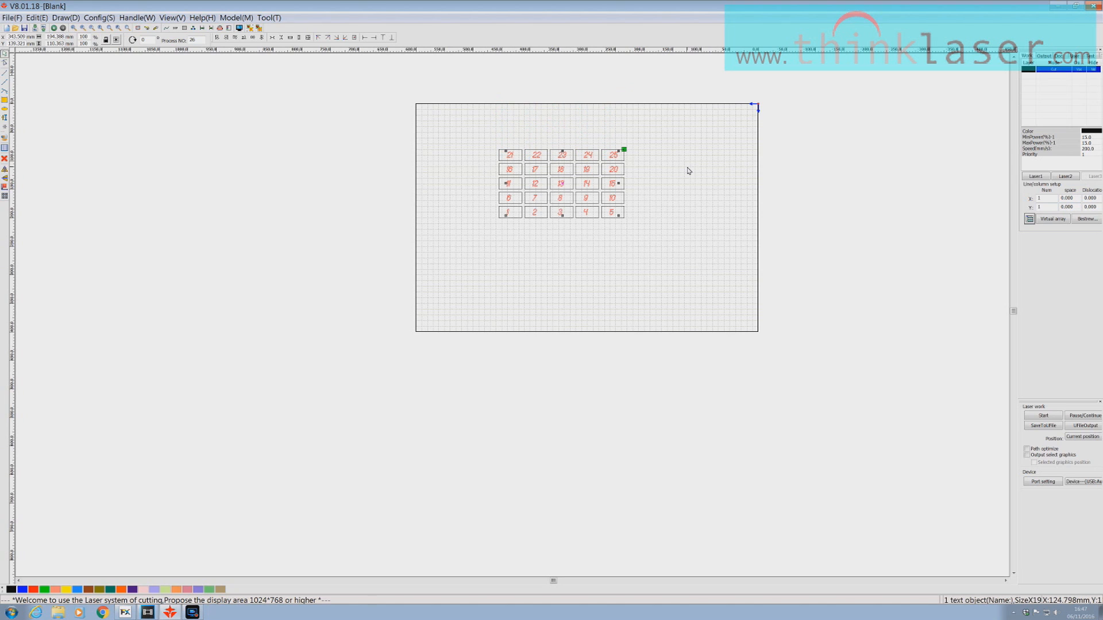
left_click(689, 170)
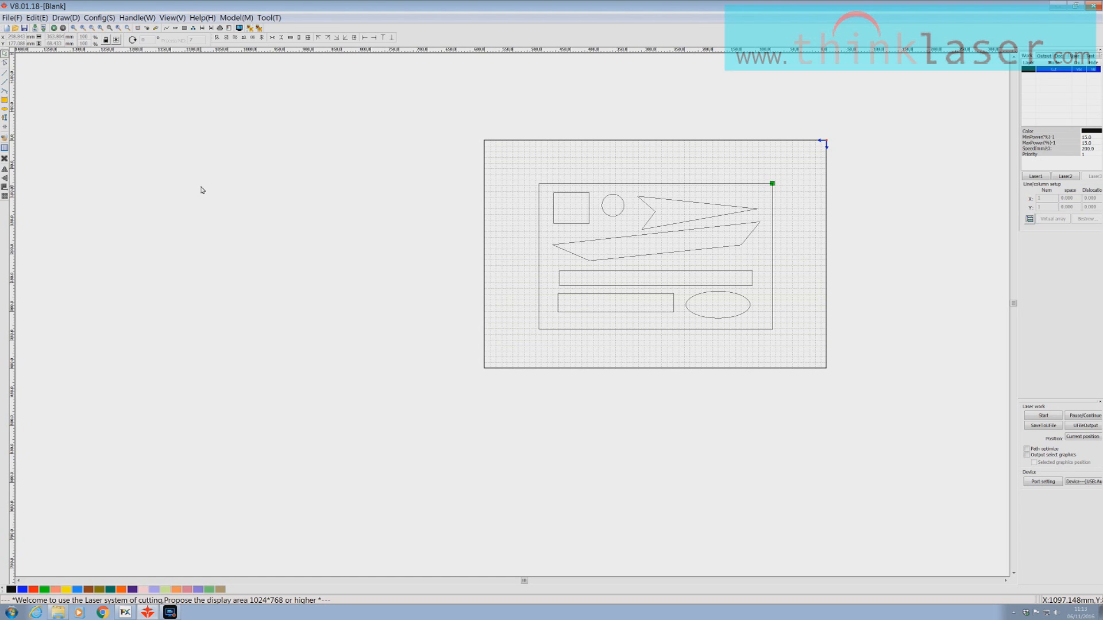
Step: Start a serial number text beside the mixed-shapes drawing with prefix A-, start SN 00 and current SN 1
left_click(4, 118)
left_click(378, 194)
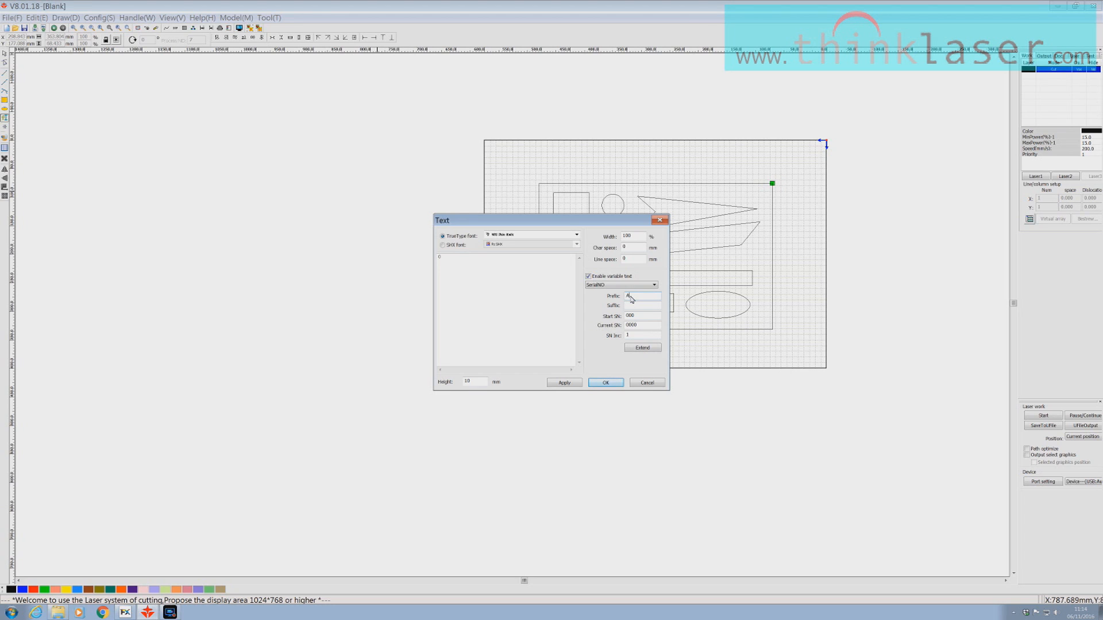
type("-")
left_click_drag(639, 318, 629, 317)
left_click_drag(637, 324, 613, 328)
type("1")
Step: Enable the serial number array with 5 numbers in X and 2 in Y, and place the prefixed text
left_click(641, 348)
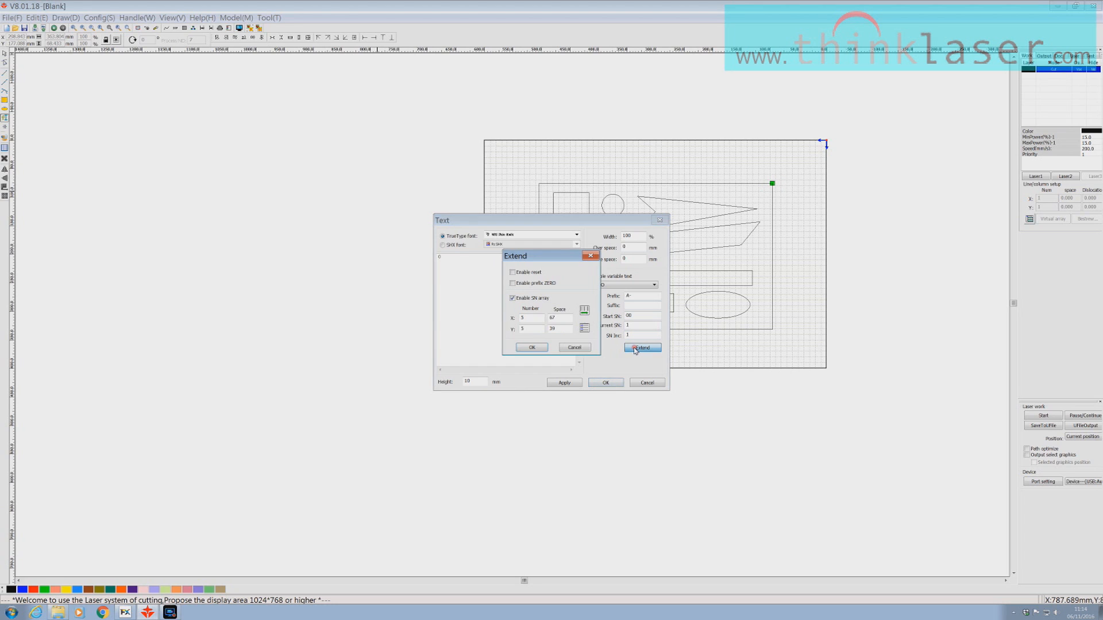
left_click(513, 299)
double_click(553, 318)
left_click(529, 329)
left_click_drag(525, 331, 511, 331)
type("2")
left_click(532, 348)
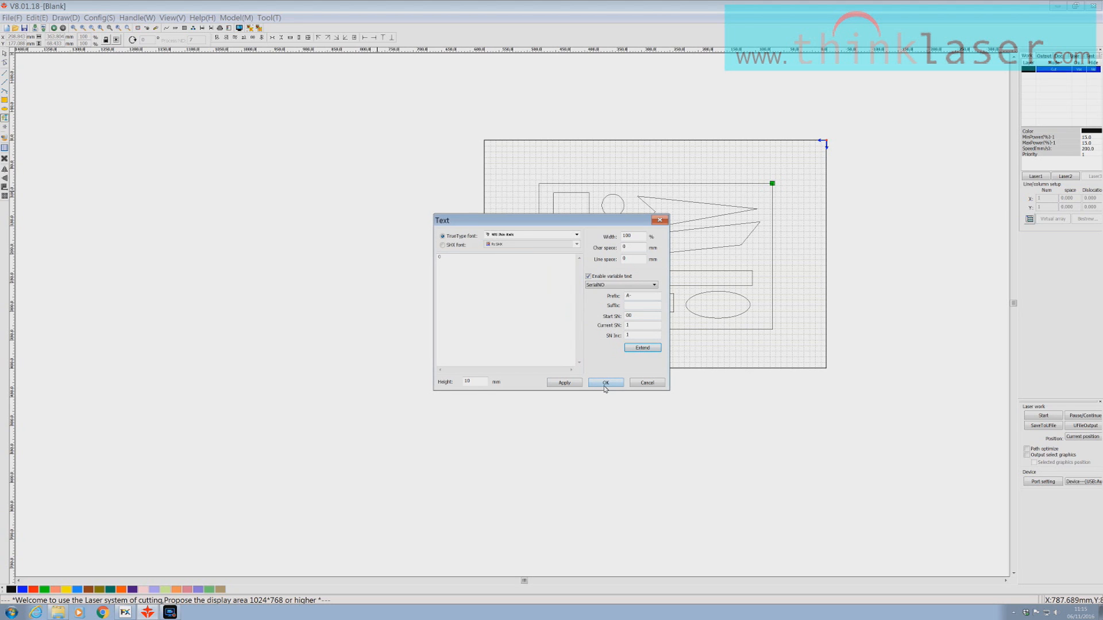
left_click(606, 384)
Step: Reopen the A- serial number text and reapply its settings to generate the 5 by 2 array
double_click(401, 177)
left_click(564, 383)
left_click(605, 383)
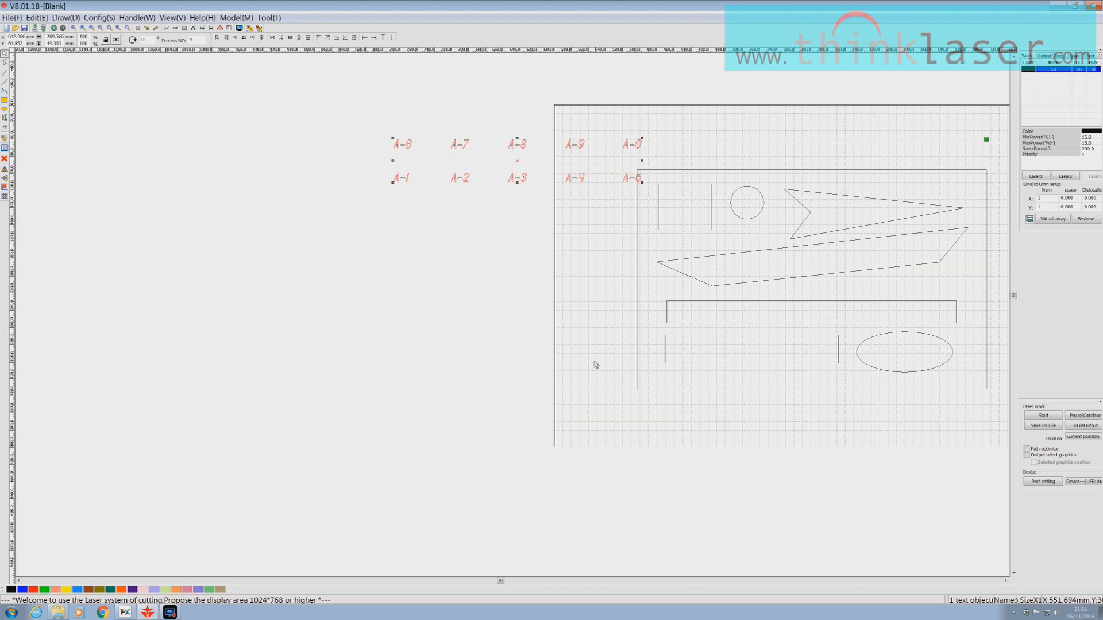
Step: Select the whole A- serial number array and ungroup it into separate texts
left_click(357, 130)
left_click_drag(366, 129, 431, 153)
left_click_drag(360, 124, 424, 162)
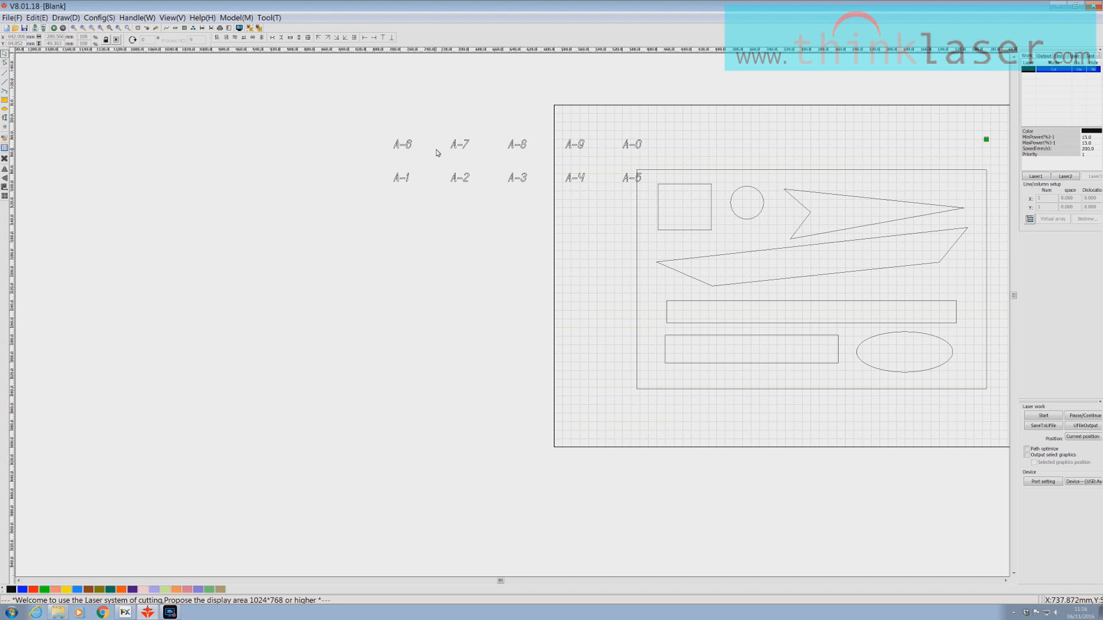
left_click_drag(357, 104, 668, 188)
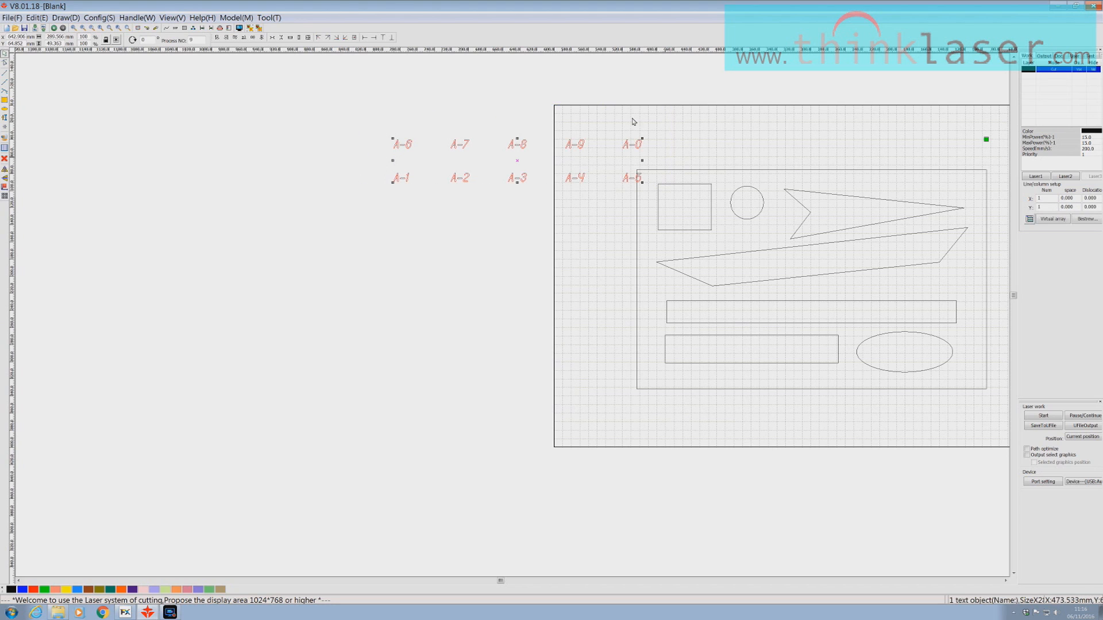
left_click(258, 28)
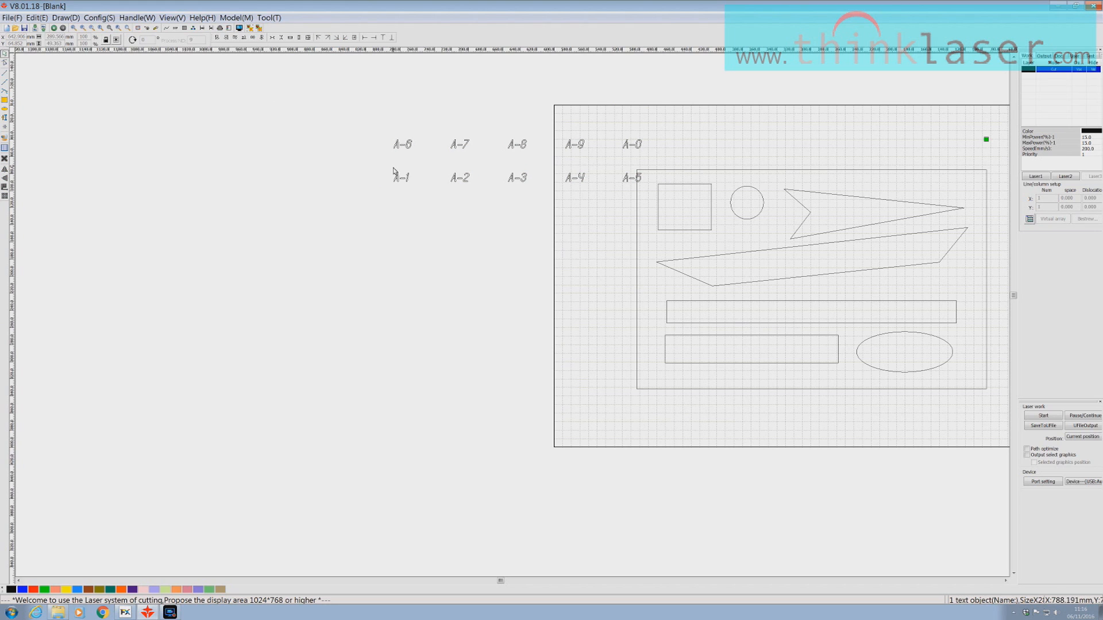
Step: Move the A-1 text into the square and the A-2 text into the circle
left_click_drag(377, 165, 670, 194)
left_click_drag(441, 165, 747, 200)
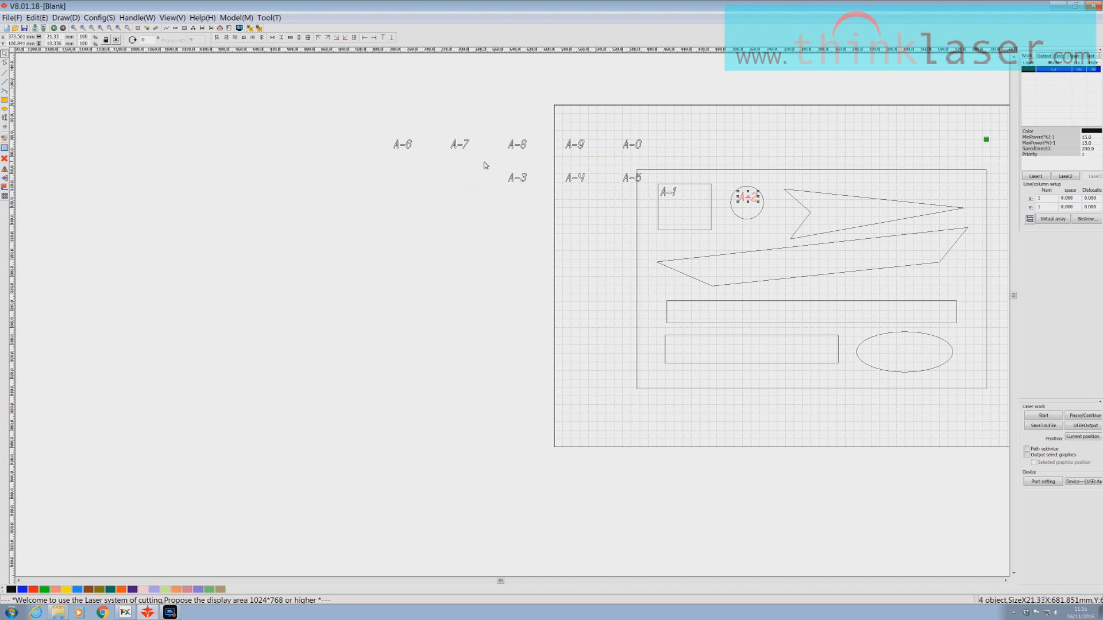